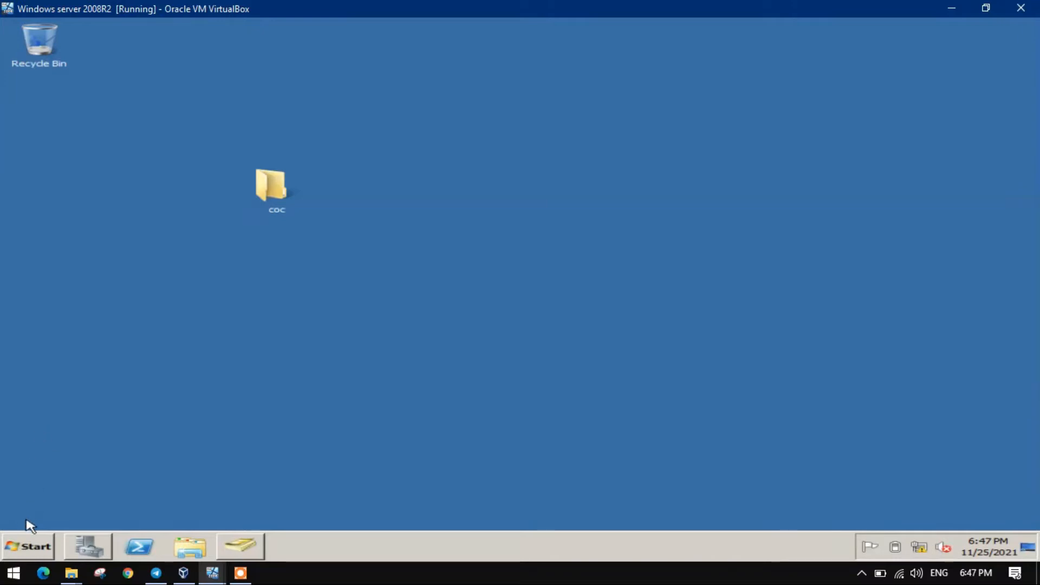
# Review the users, groups and computers in the Misrak-IT and Misrak-Textile organizational units, and minimize Active Directory Users and Computers.
pyautogui.click(240, 548)
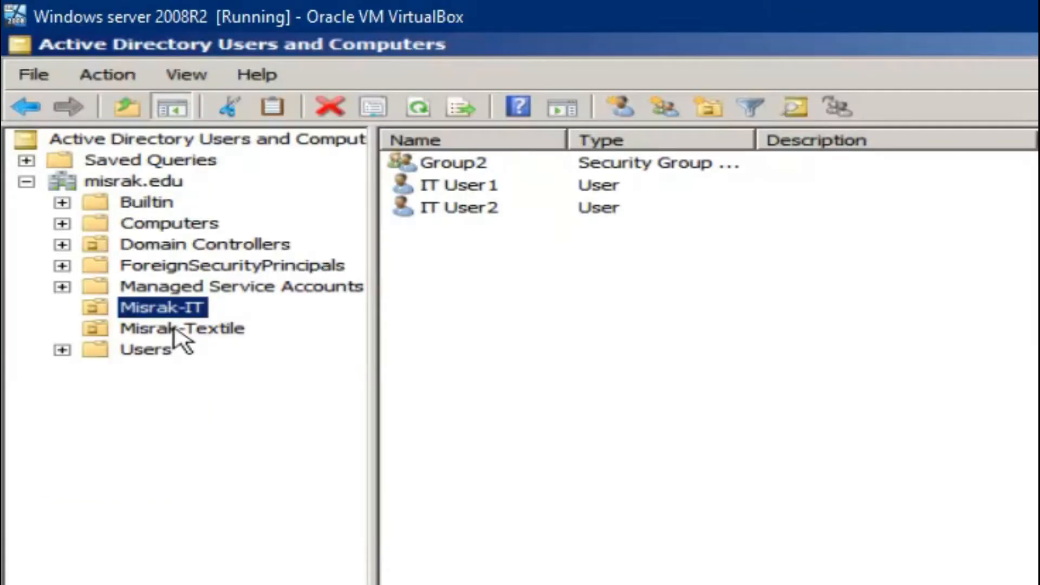
pyautogui.click(174, 329)
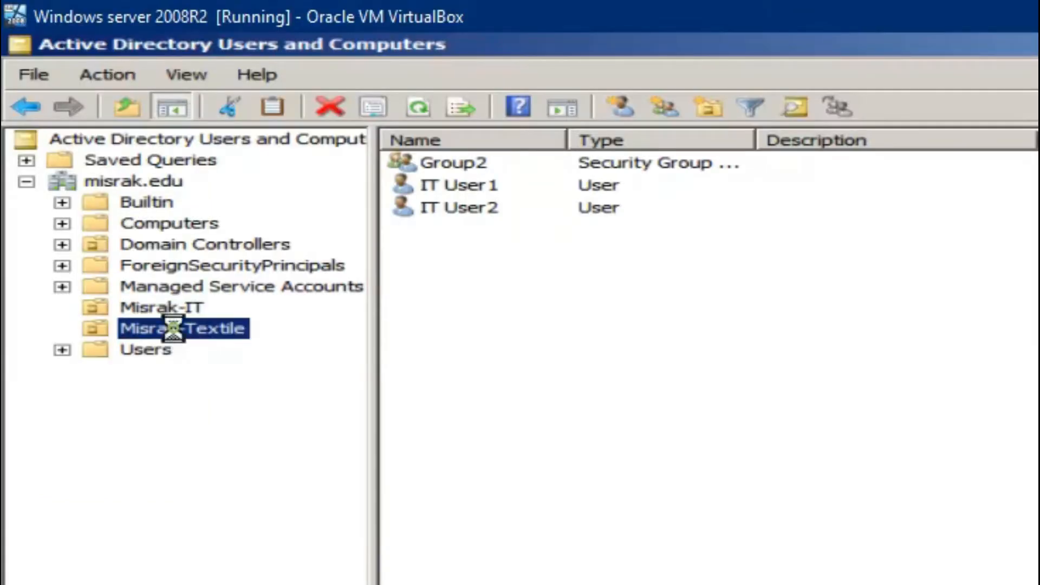
pyautogui.click(167, 308)
pyautogui.click(174, 329)
pyautogui.click(157, 310)
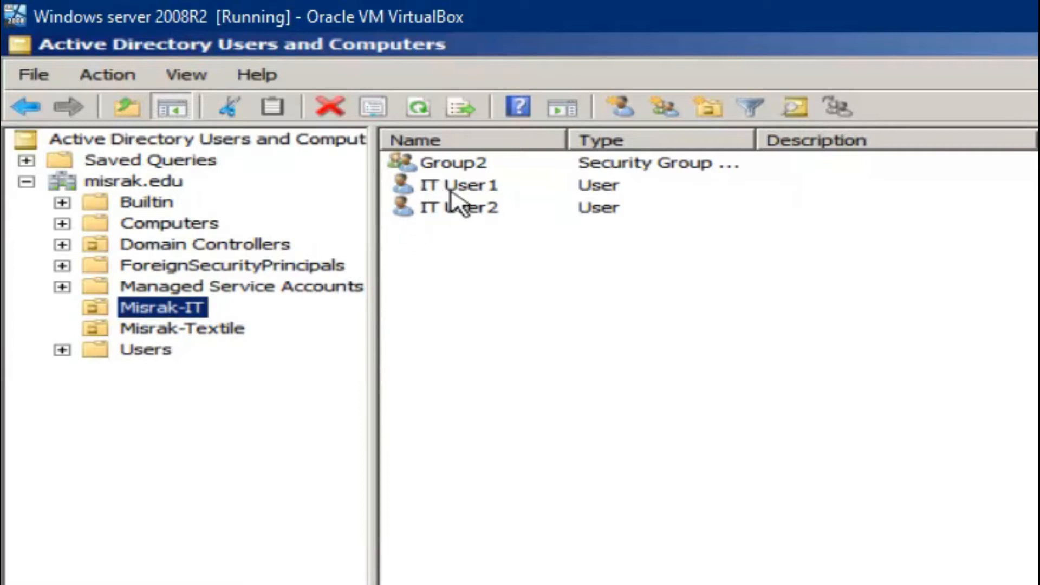
pyautogui.click(204, 329)
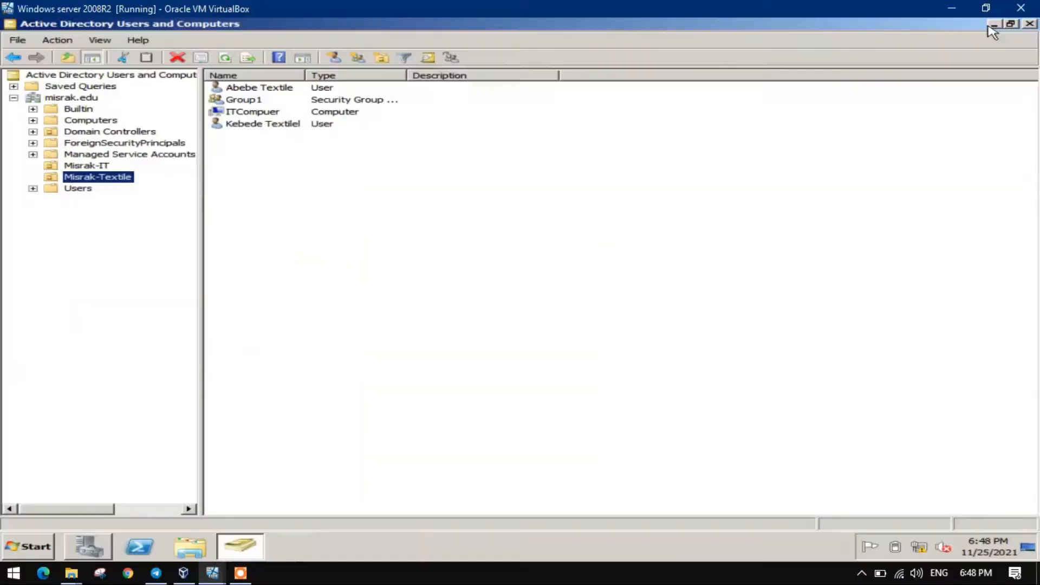
pyautogui.click(988, 24)
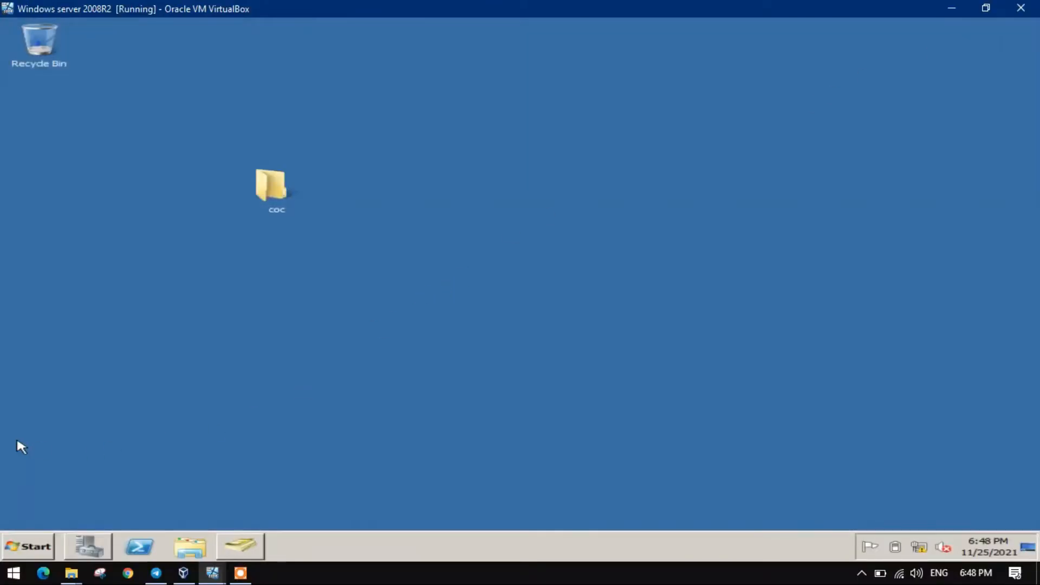
# Open Group Policy Management from the administrative tools and maximize its console window.
pyautogui.click(24, 548)
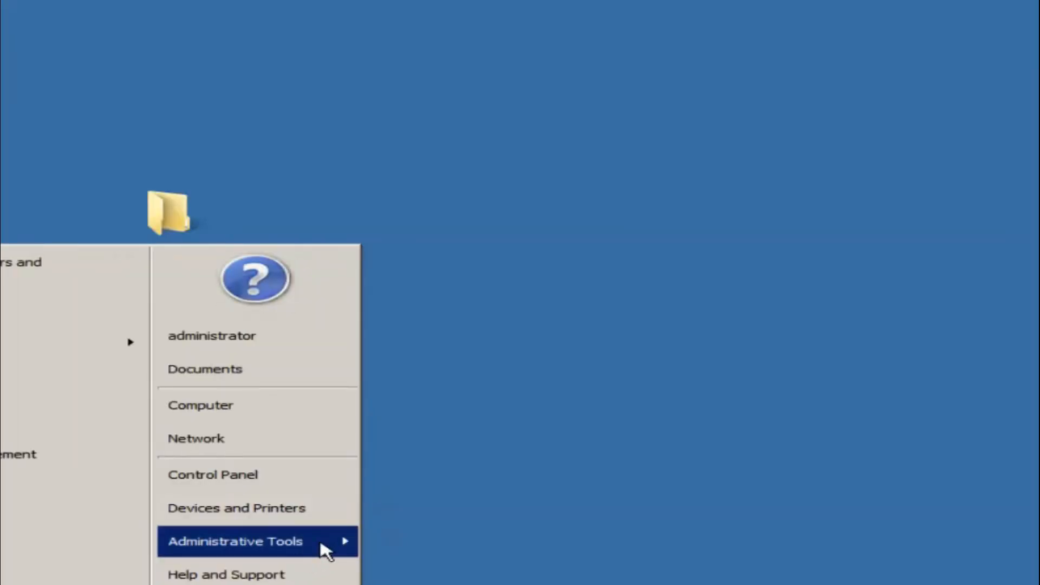
pyautogui.moveTo(324, 548)
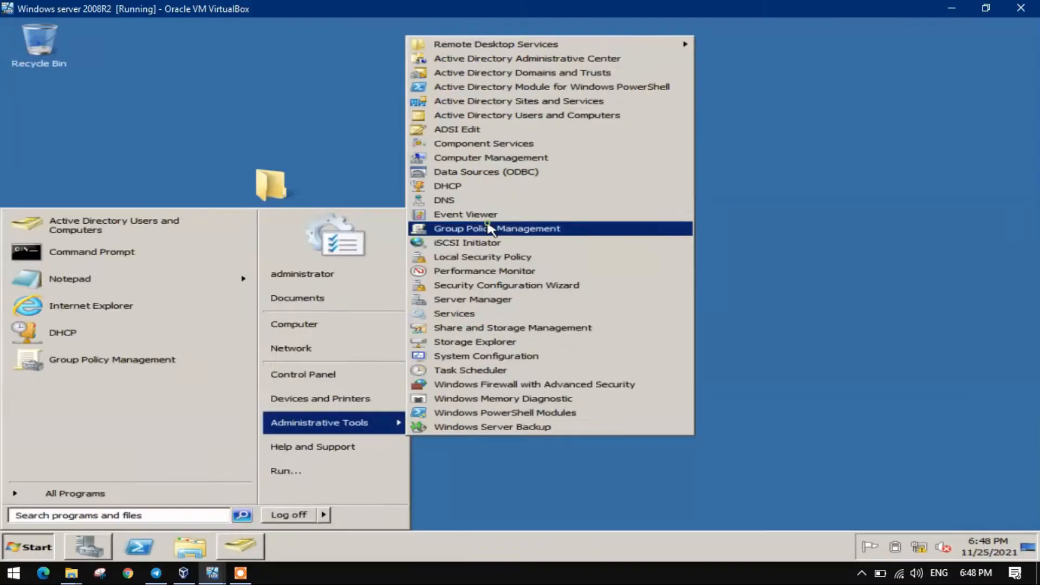
pyautogui.click(470, 273)
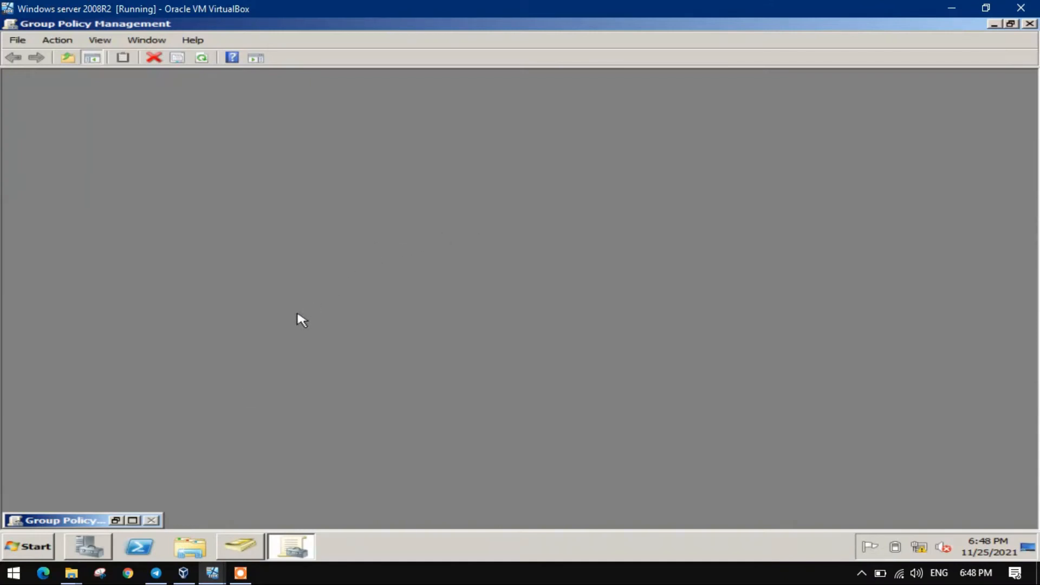
pyautogui.click(133, 521)
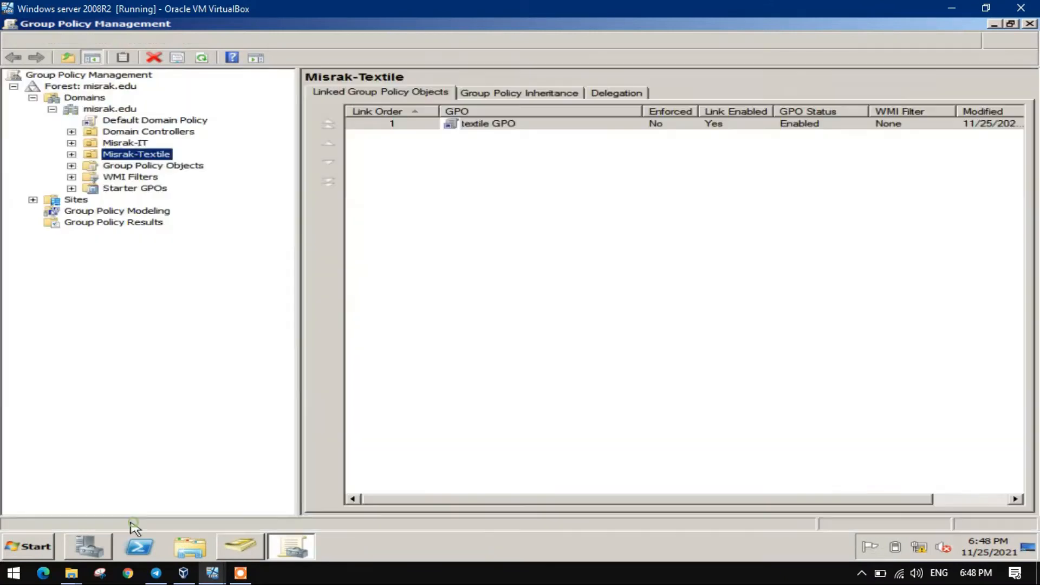
# Collapse the forest tree and expand it again down to the contents of the misrak.edu domain.
pyautogui.click(53, 109)
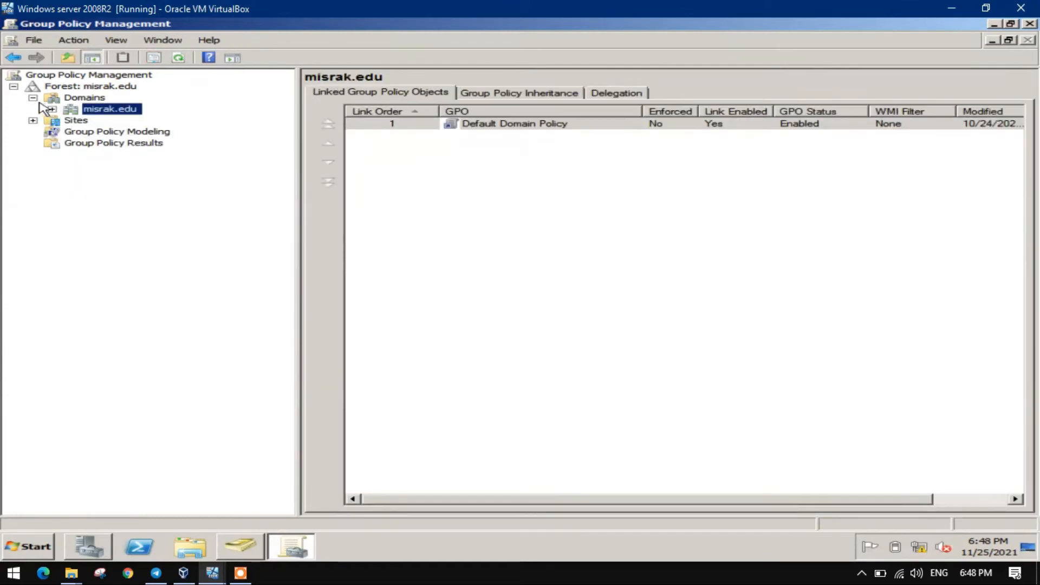
pyautogui.click(33, 99)
pyautogui.click(13, 86)
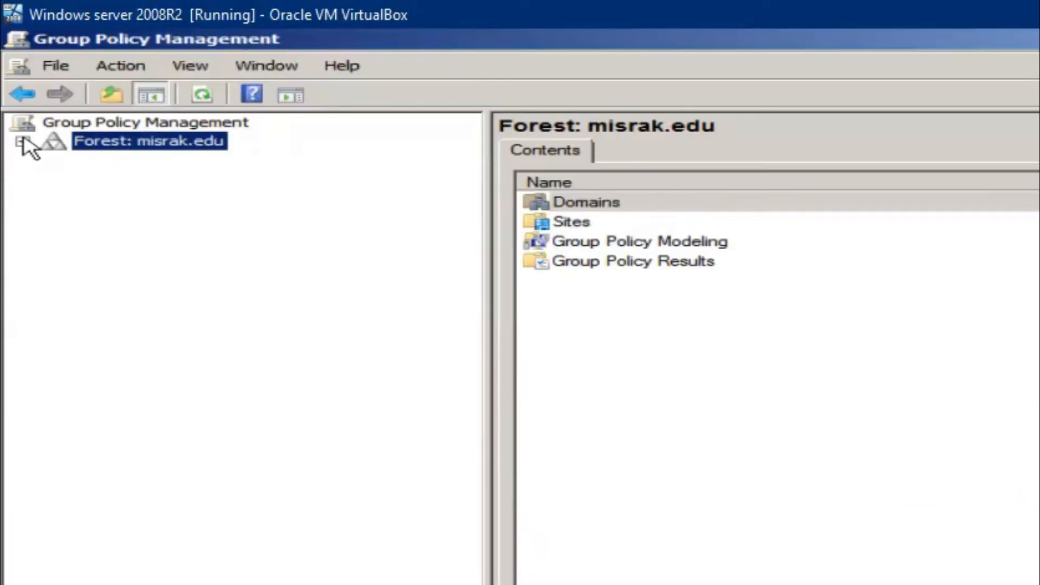
pyautogui.click(14, 86)
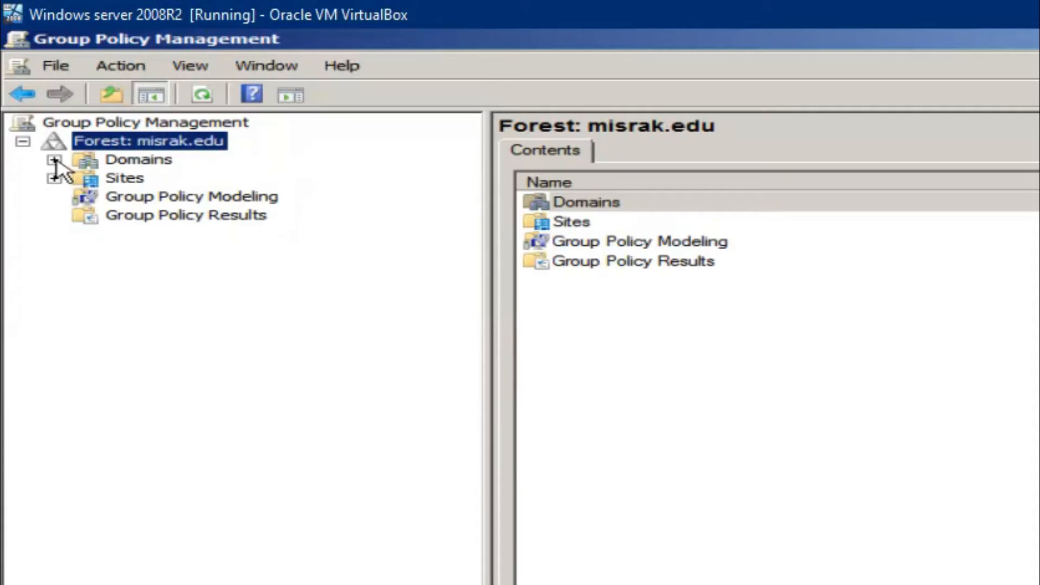
pyautogui.click(54, 159)
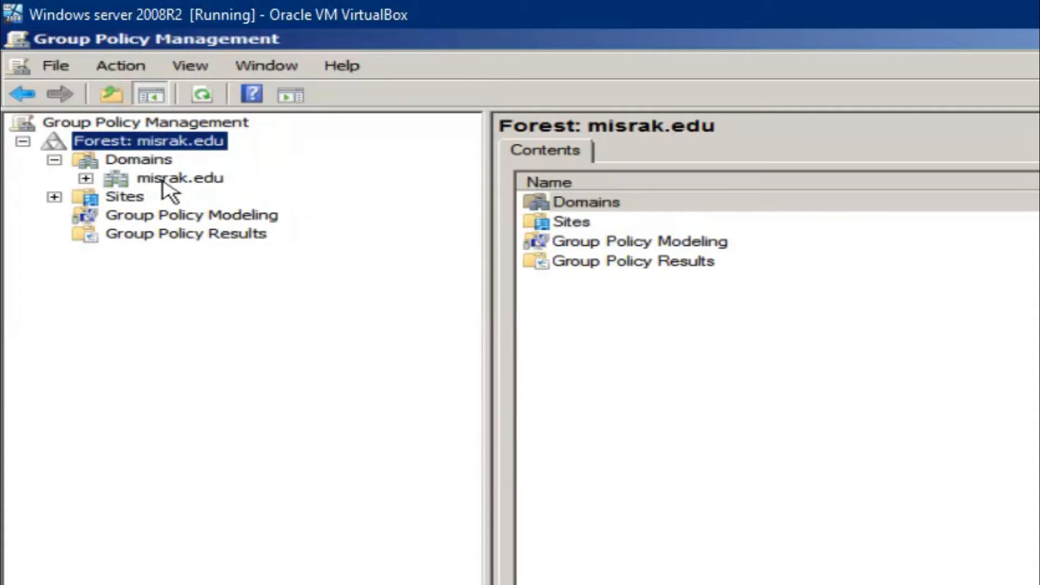
pyautogui.click(85, 179)
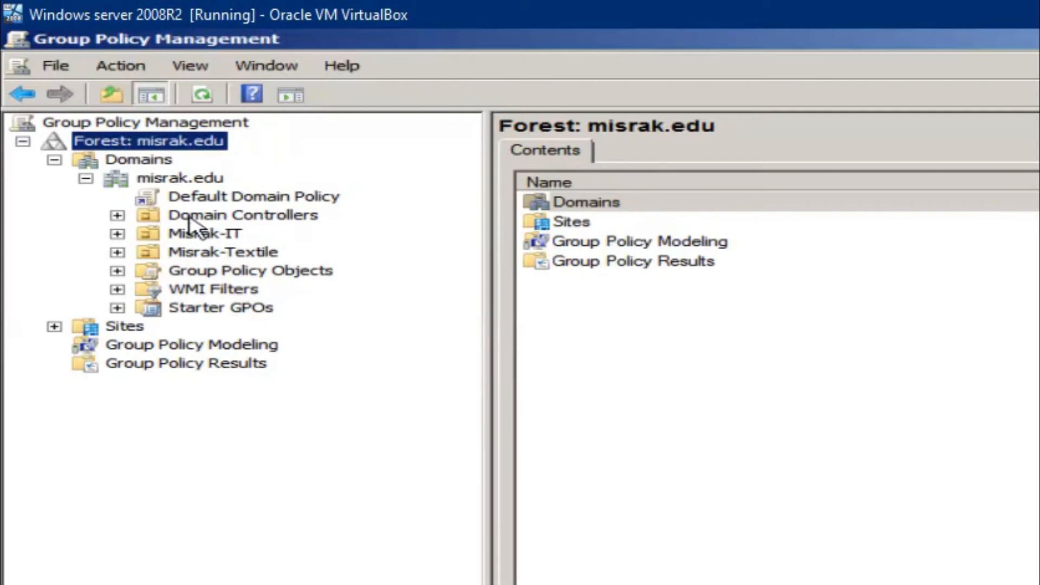
# Examine which policies are linked under the Domain Controllers and Misrak-IT units of the misrak.edu domain.
pyautogui.click(121, 216)
pyautogui.click(117, 216)
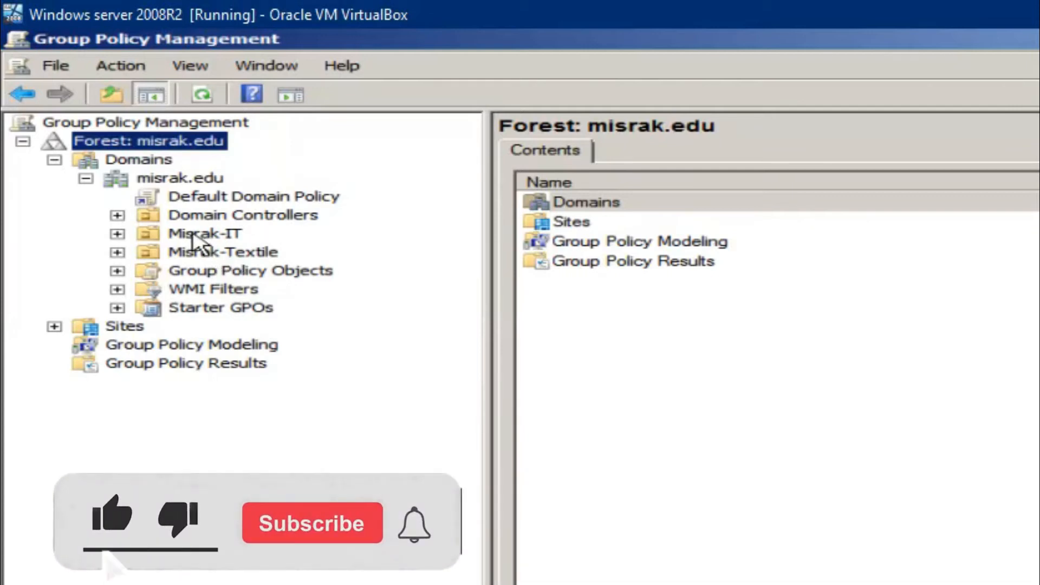
pyautogui.click(119, 233)
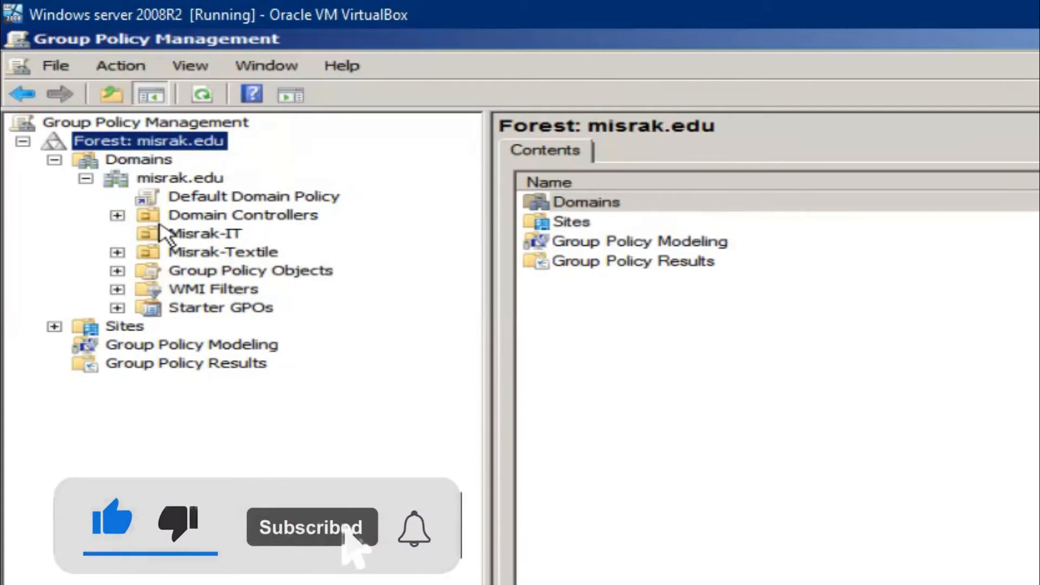
pyautogui.click(117, 215)
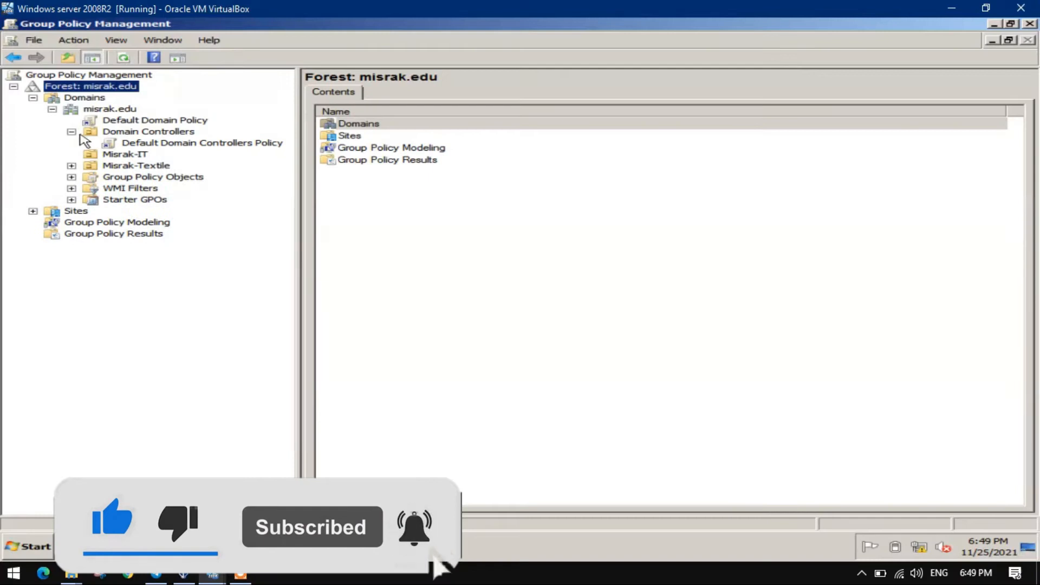
pyautogui.click(71, 132)
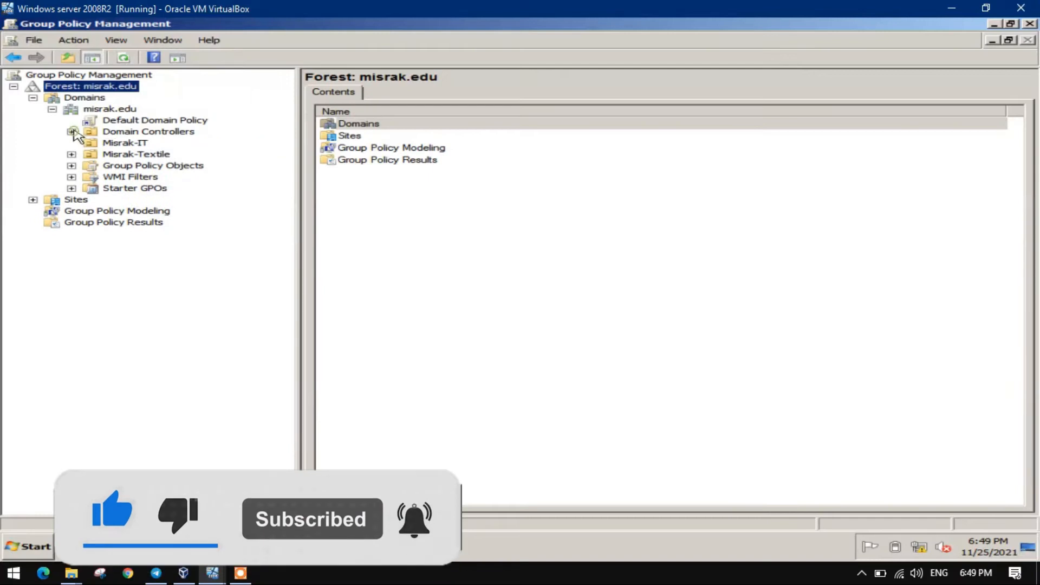
pyautogui.click(52, 109)
pyautogui.click(52, 108)
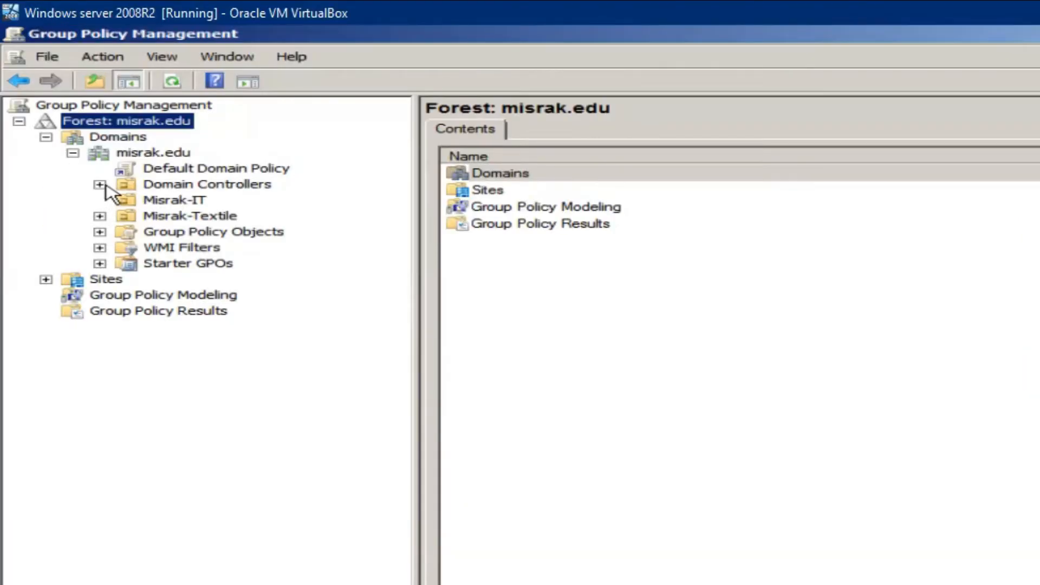
pyautogui.click(101, 184)
pyautogui.click(102, 185)
# Delete the textile GPO link from the Misrak-Textile organizational unit.
pyautogui.click(100, 215)
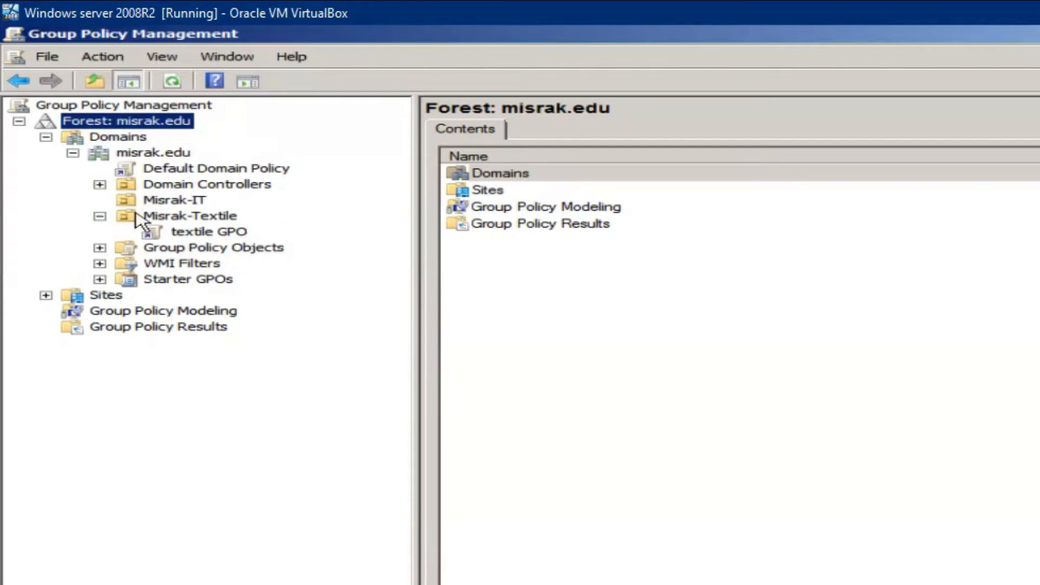
pyautogui.click(199, 231)
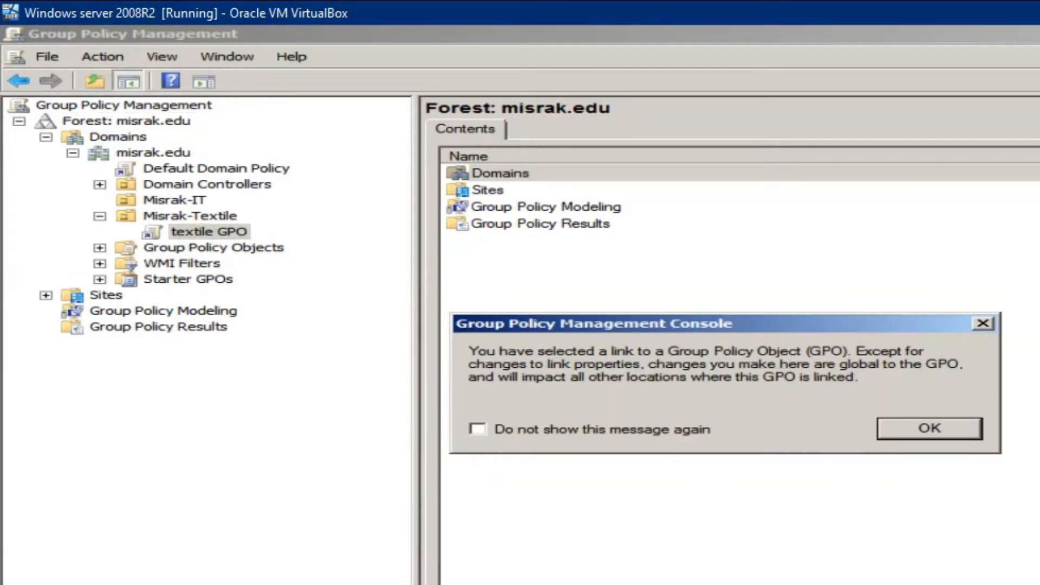
pyautogui.click(982, 324)
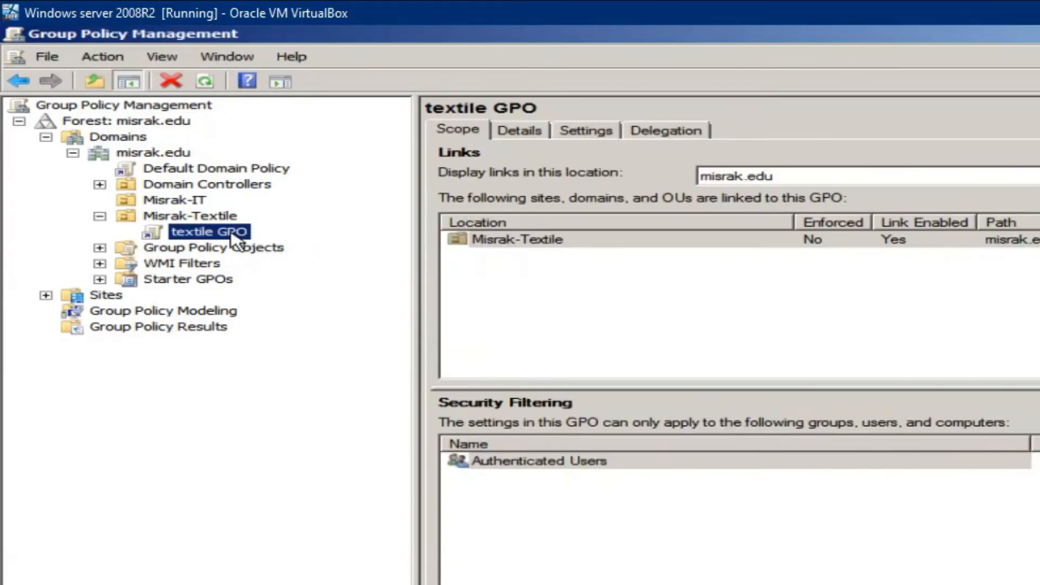
pyautogui.rightClick(242, 234)
pyautogui.click(280, 361)
pyautogui.click(752, 437)
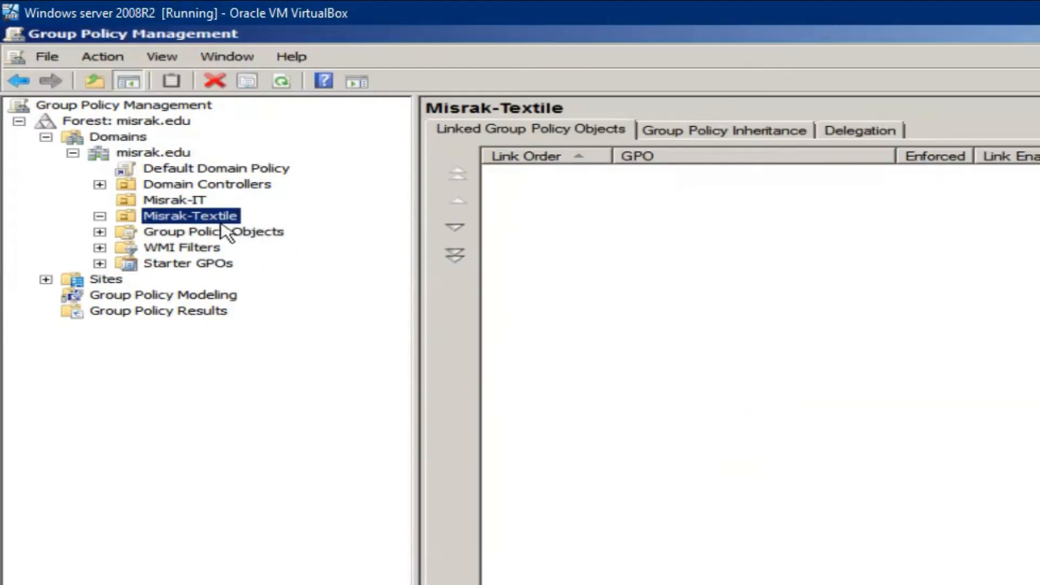
# Create a GPO named IT GPO linked to the Misrak-IT organizational unit and check it among the domain's Group Policy Objects.
pyautogui.click(190, 200)
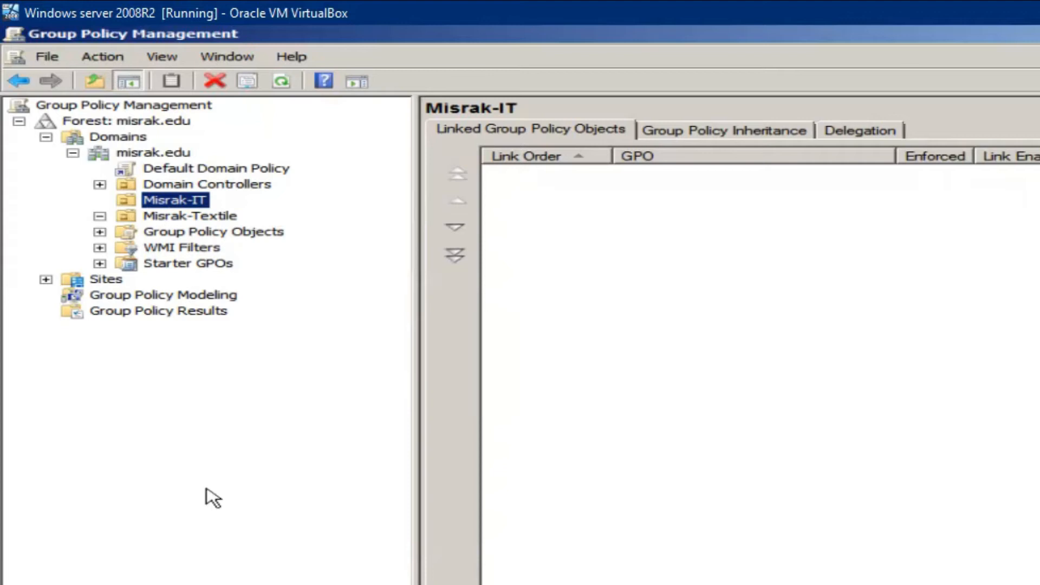
pyautogui.click(158, 154)
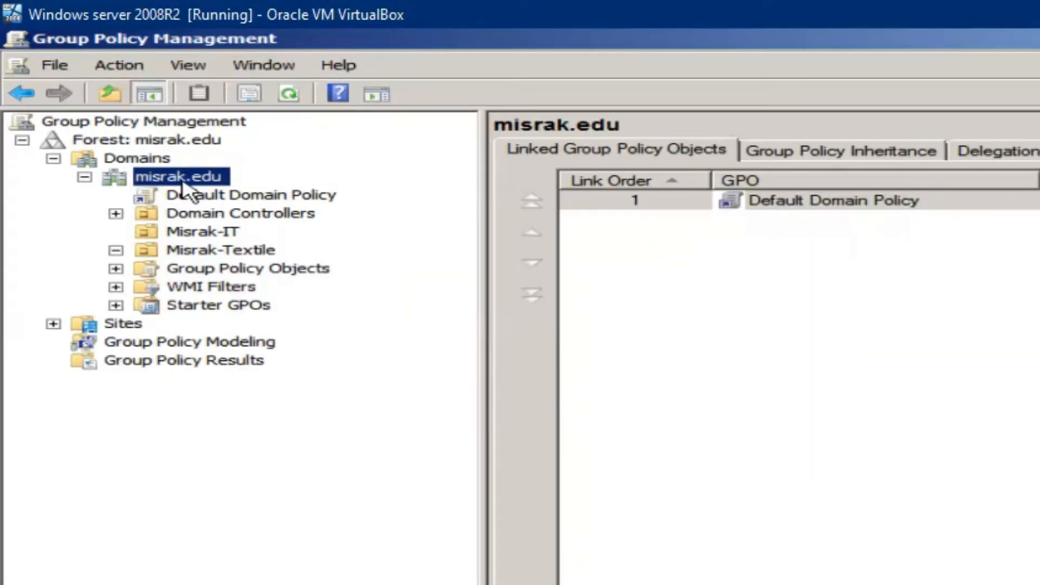
pyautogui.rightClick(196, 232)
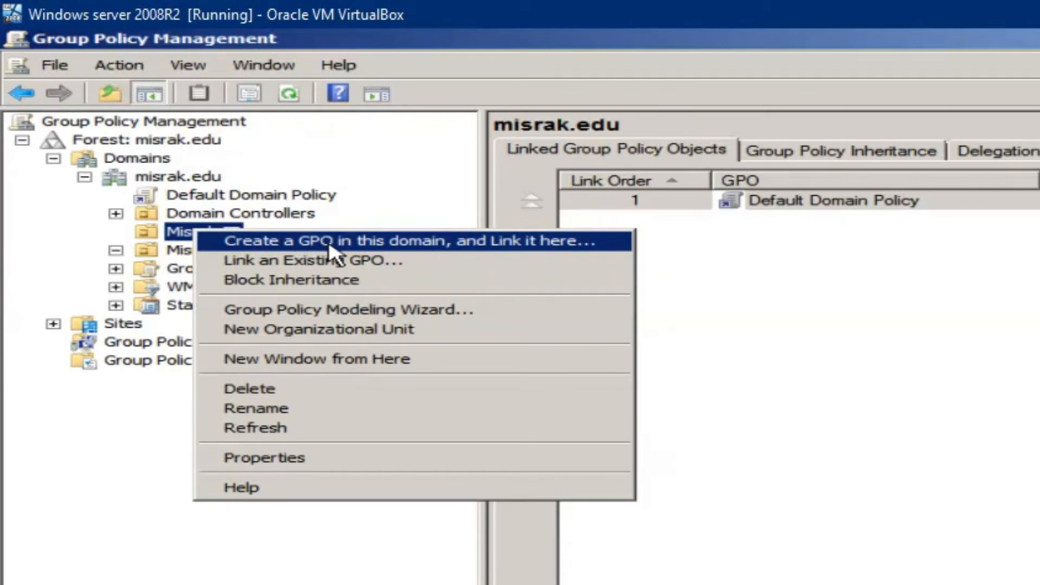
pyautogui.click(496, 249)
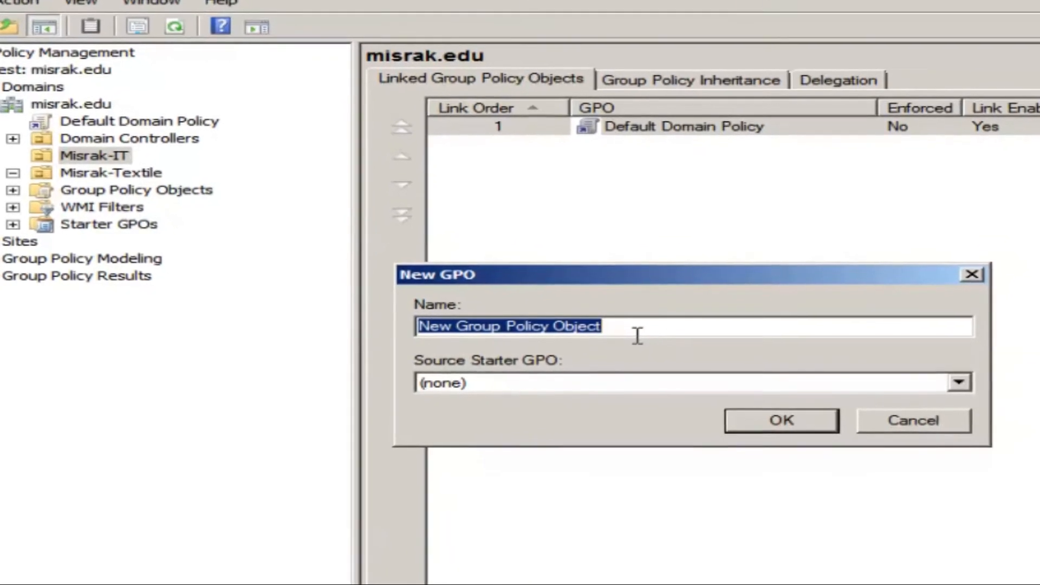
pyautogui.write('IT G')
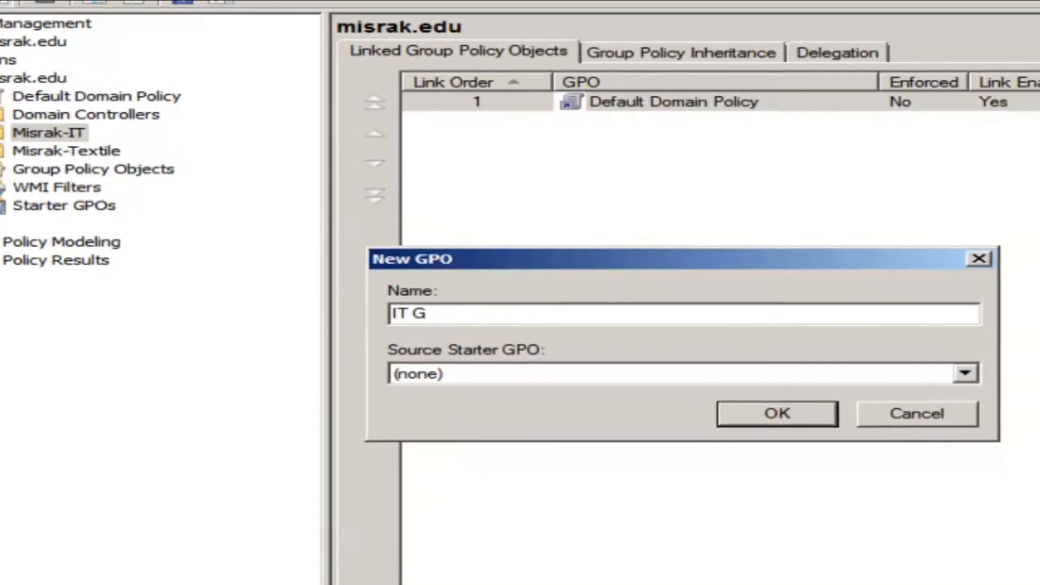
pyautogui.write('PO')
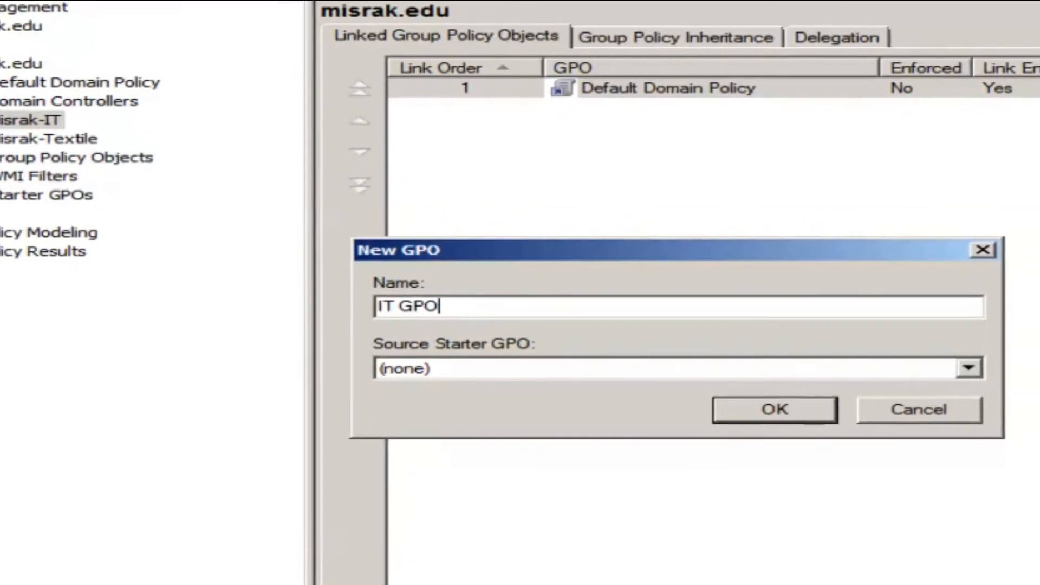
pyautogui.click(774, 412)
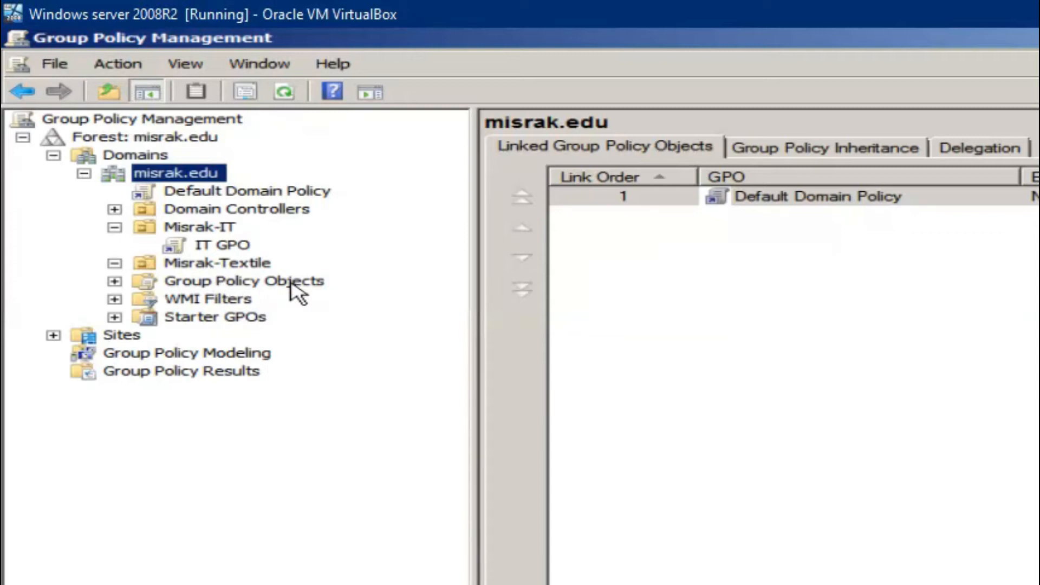
pyautogui.click(115, 280)
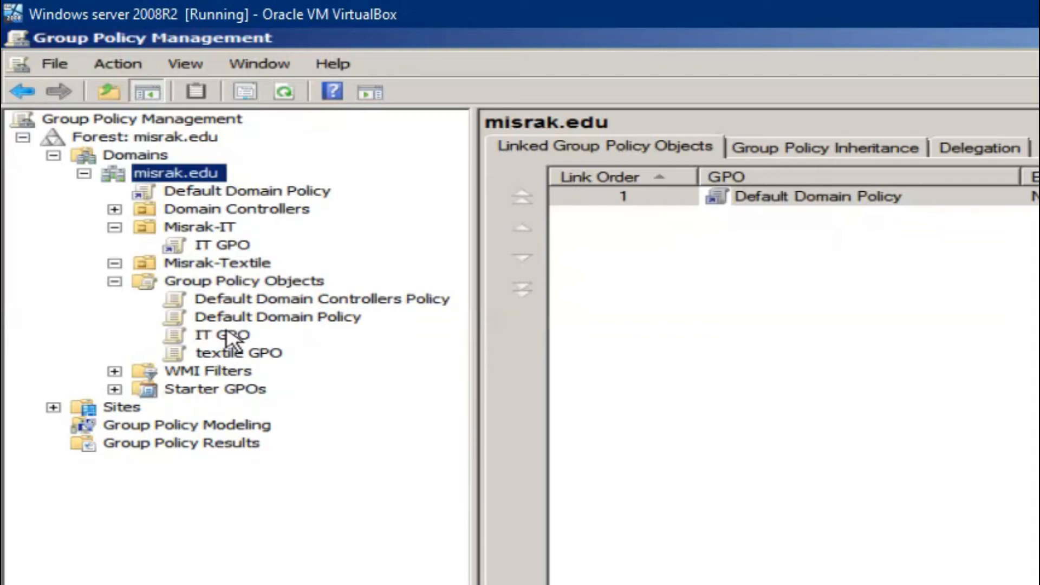
pyautogui.click(114, 281)
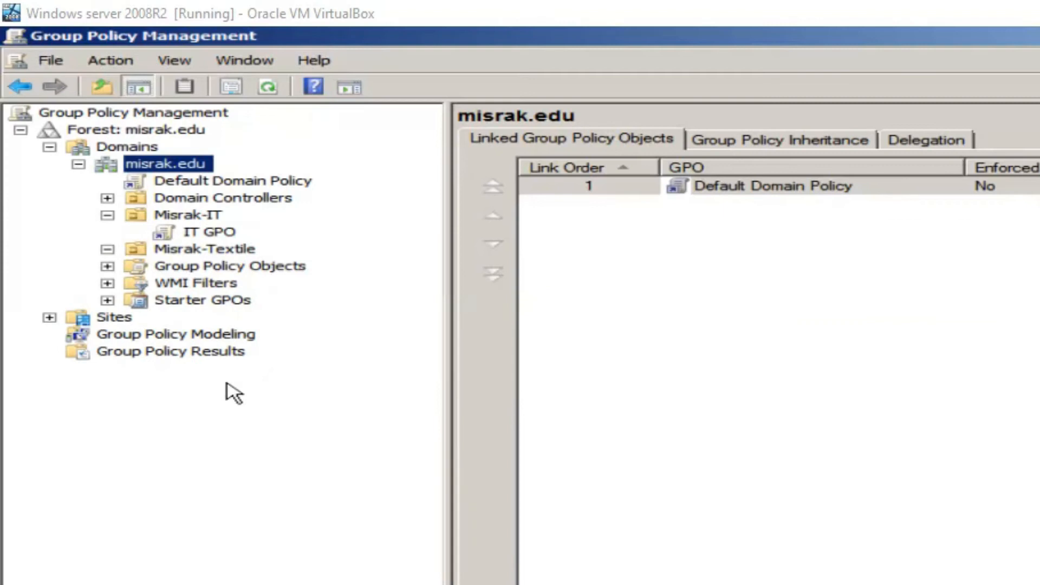
# Open IT GPO under Misrak-IT for editing and widen the editor's tree area to show the full policy name.
pyautogui.rightClick(203, 234)
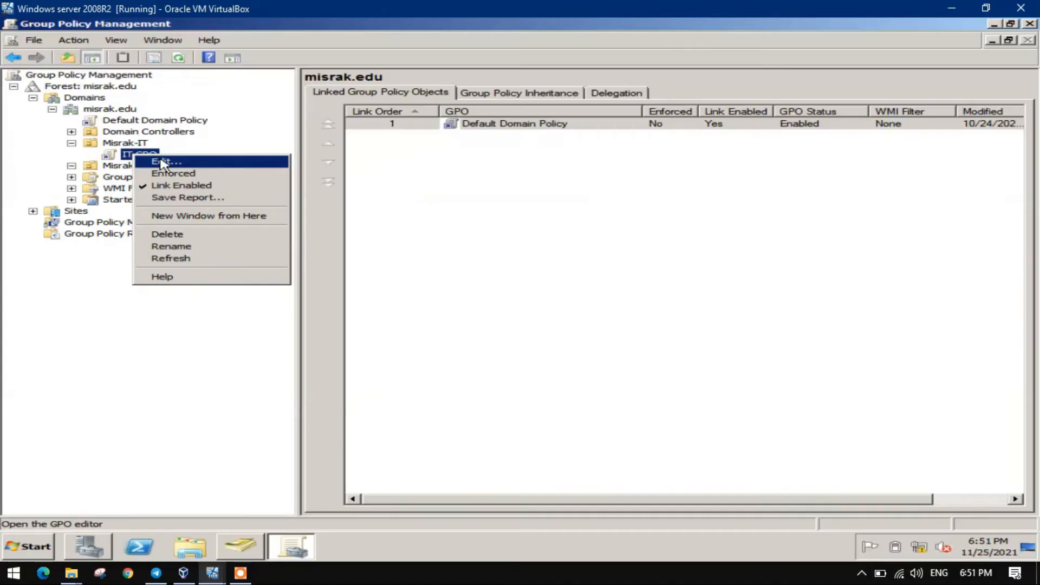
pyautogui.click(242, 243)
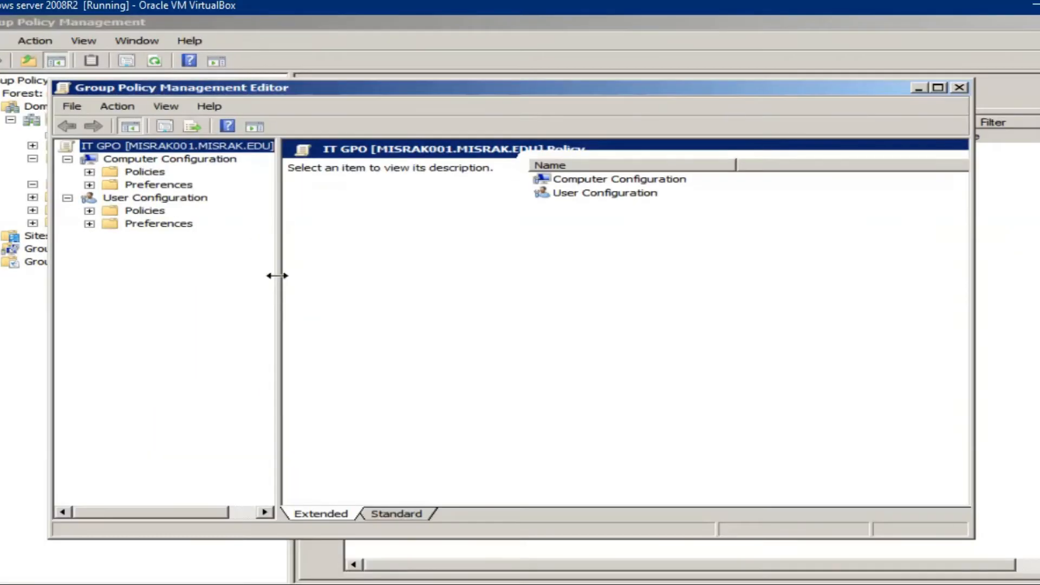
pyautogui.moveTo(286, 244); pyautogui.dragTo(341, 242)
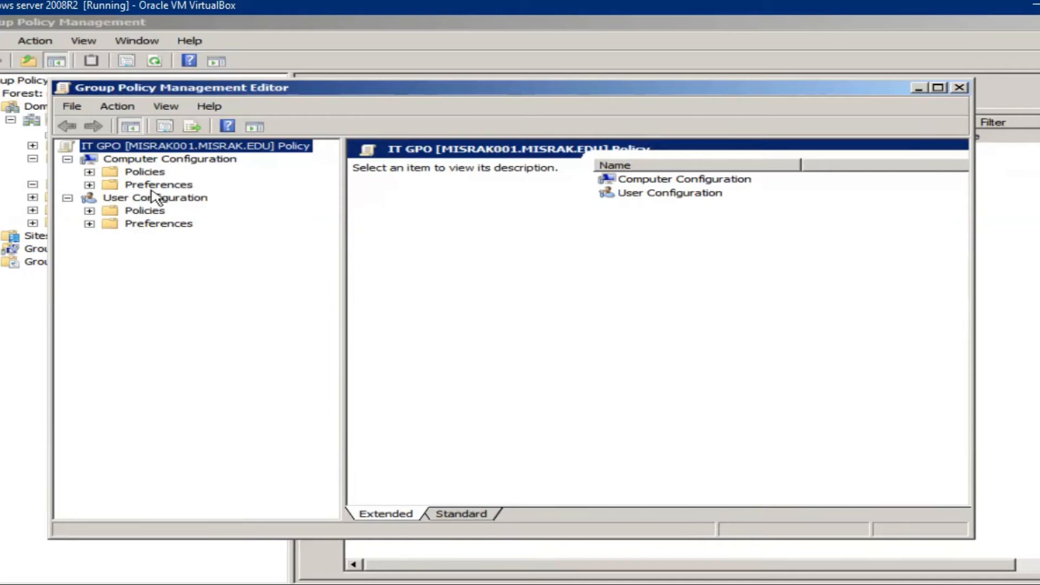
# Examine the Policies and Preferences branches under User Configuration, including their Windows Settings and the Software Settings node.
pyautogui.click(90, 211)
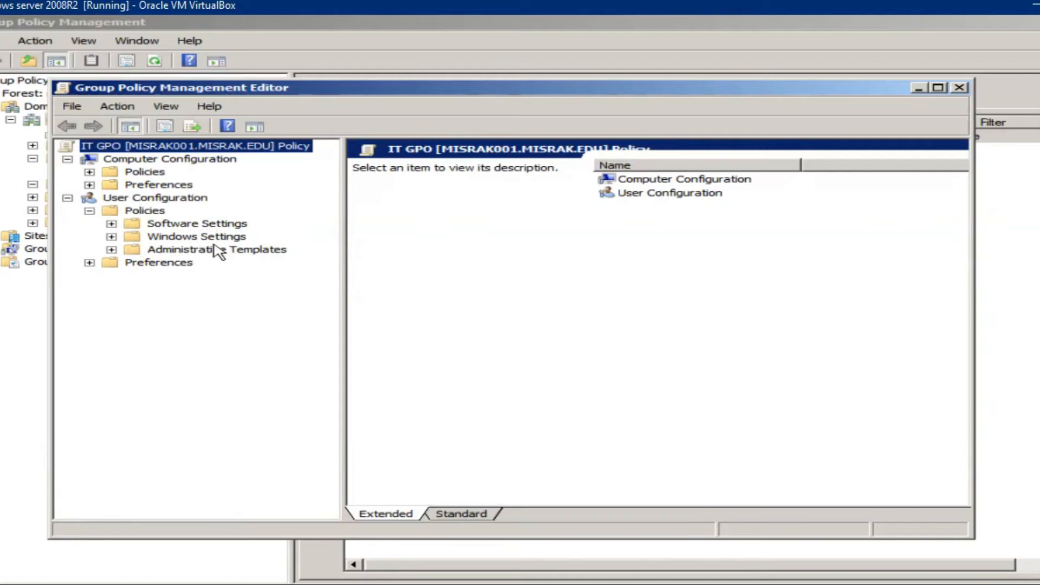
pyautogui.click(89, 263)
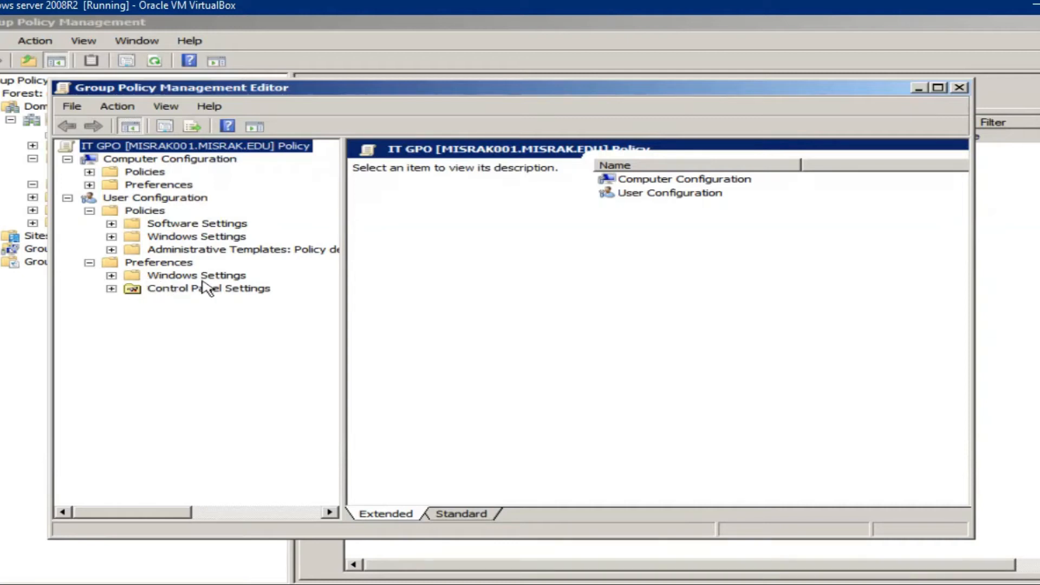
pyautogui.click(111, 276)
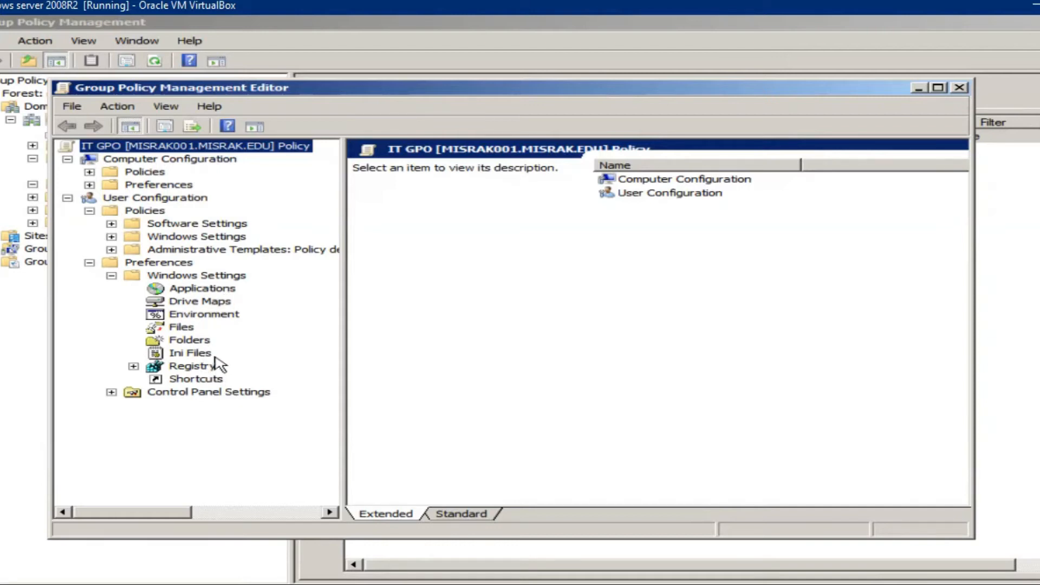
pyautogui.click(89, 263)
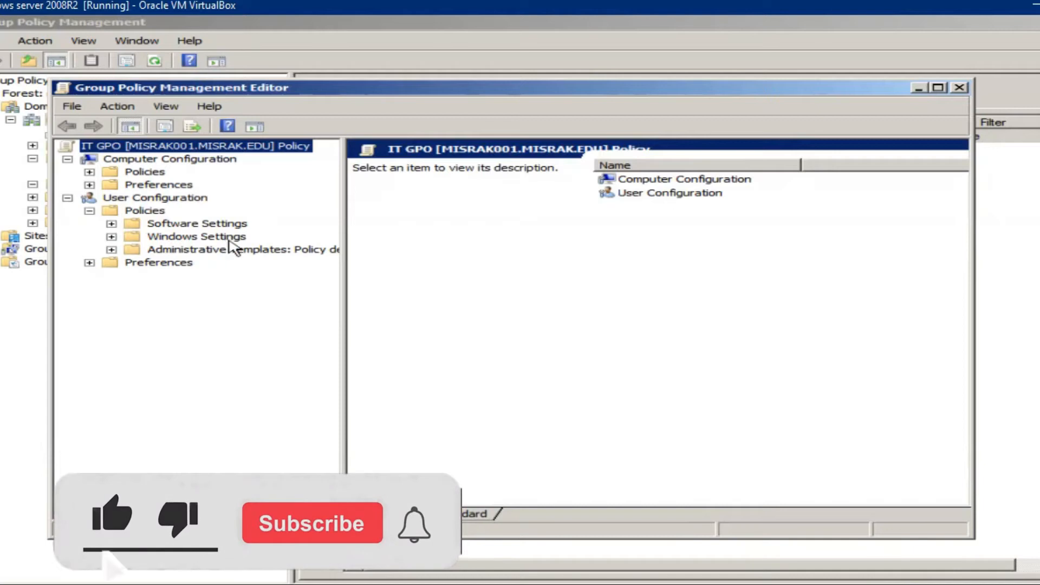
pyautogui.click(111, 224)
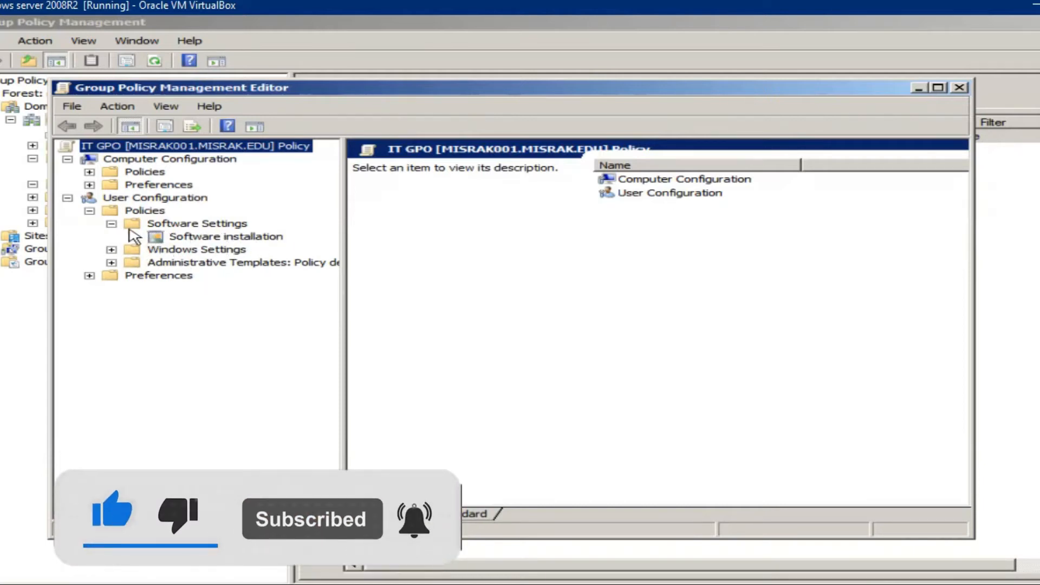
pyautogui.click(111, 224)
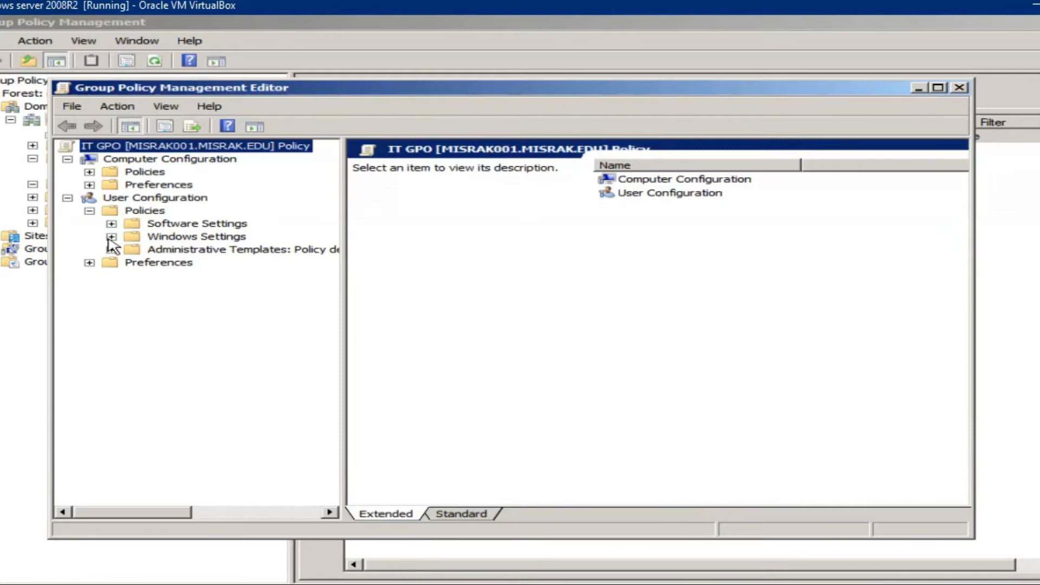
pyautogui.click(111, 237)
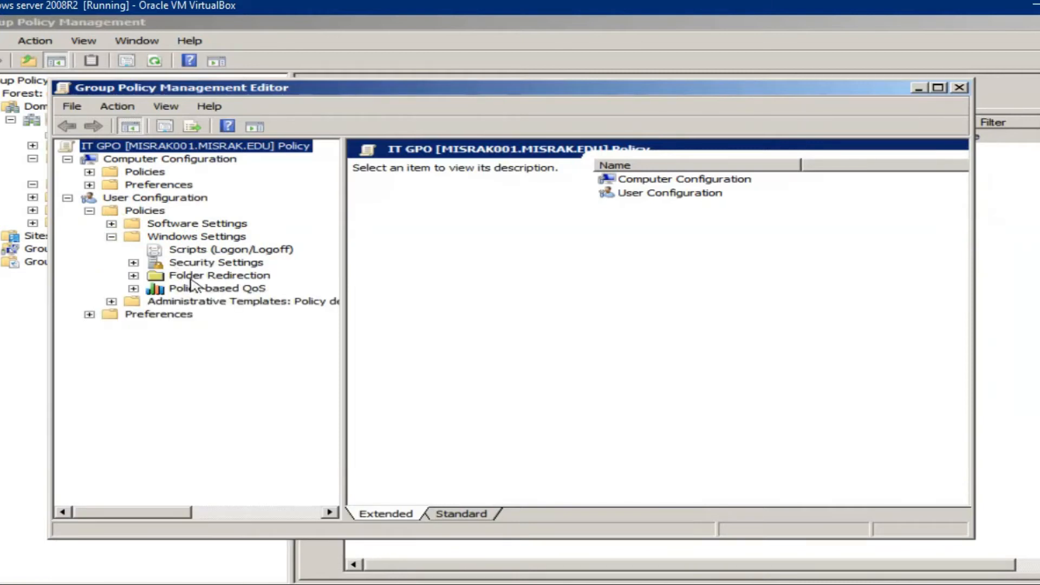
pyautogui.click(111, 237)
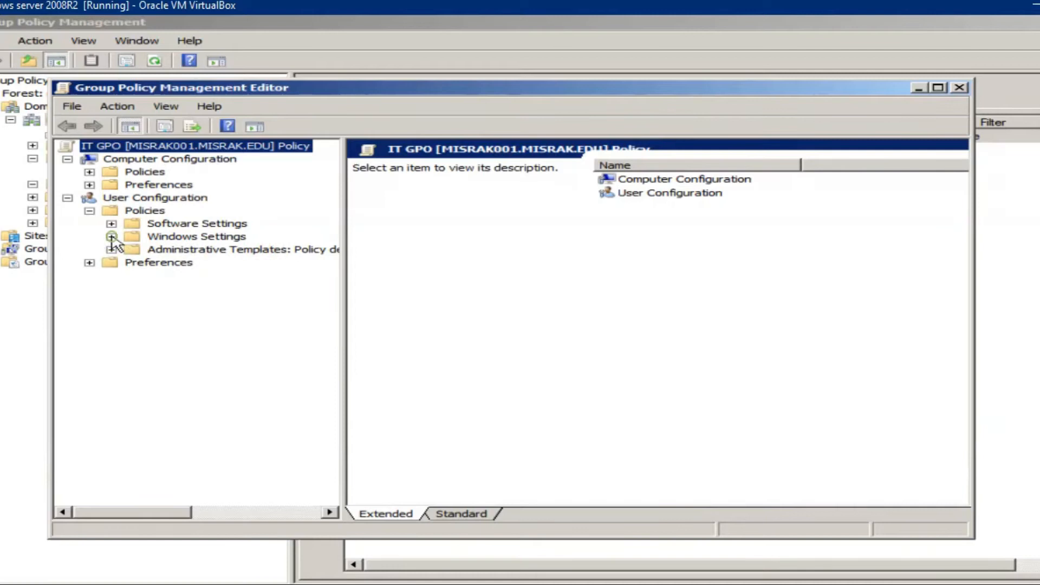
# Enable the "Prohibit access to the Control Panel" setting in the Control Panel administrative templates for users.
pyautogui.click(111, 250)
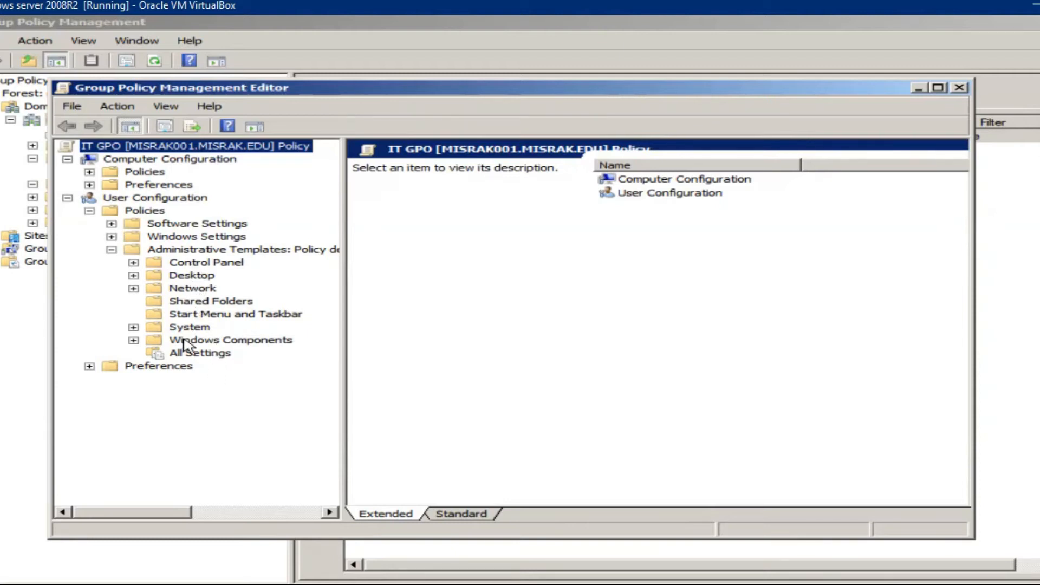
pyautogui.click(182, 264)
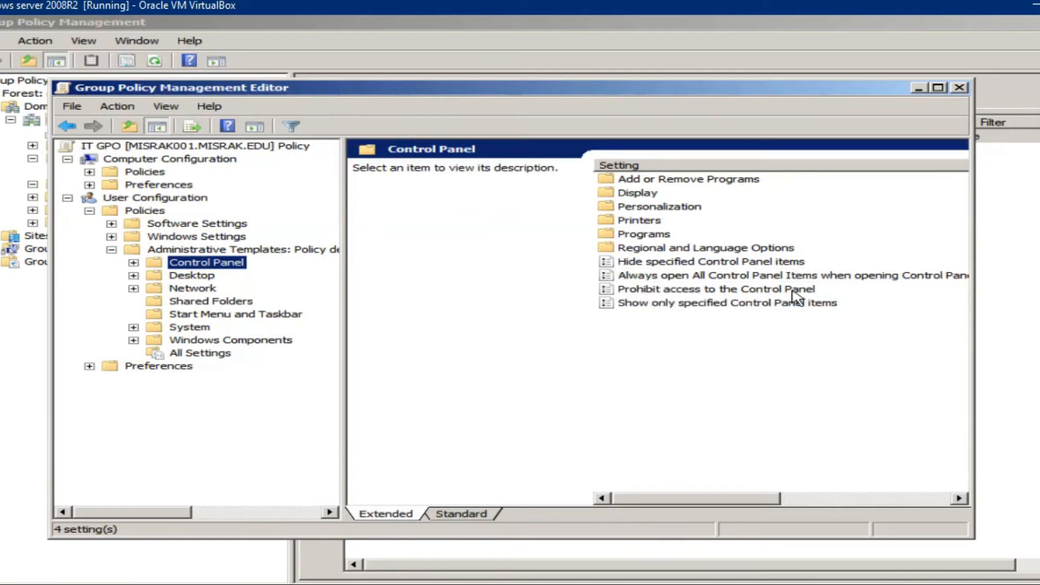
pyautogui.doubleClick(672, 291)
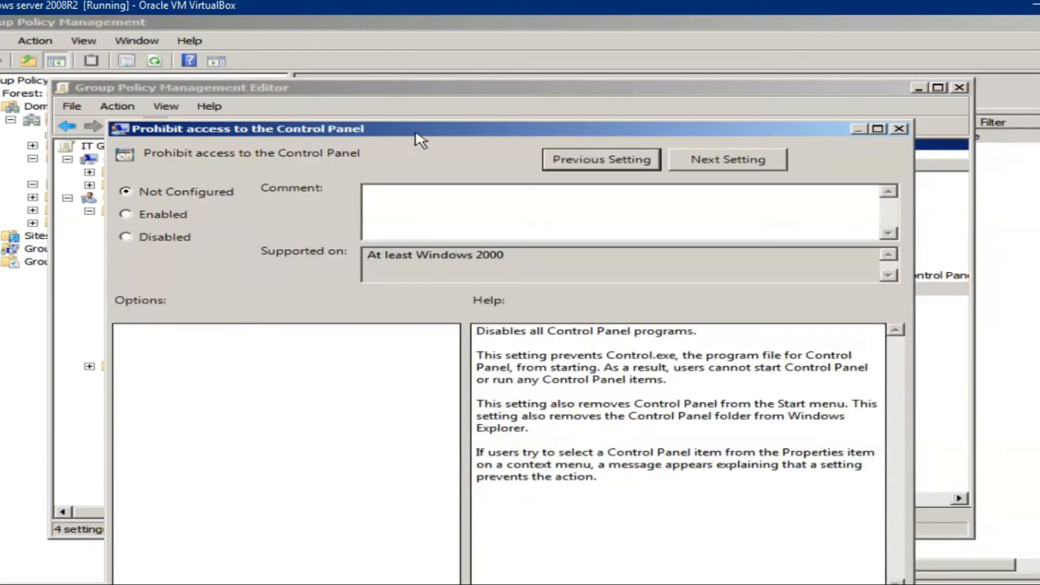
pyautogui.click(410, 106)
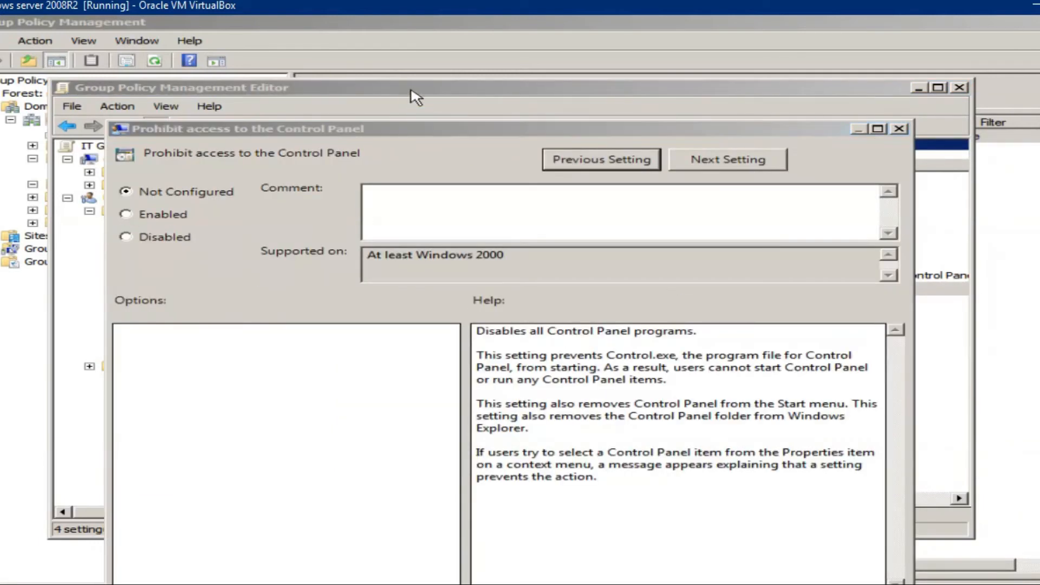
pyautogui.moveTo(414, 129); pyautogui.dragTo(405, 54)
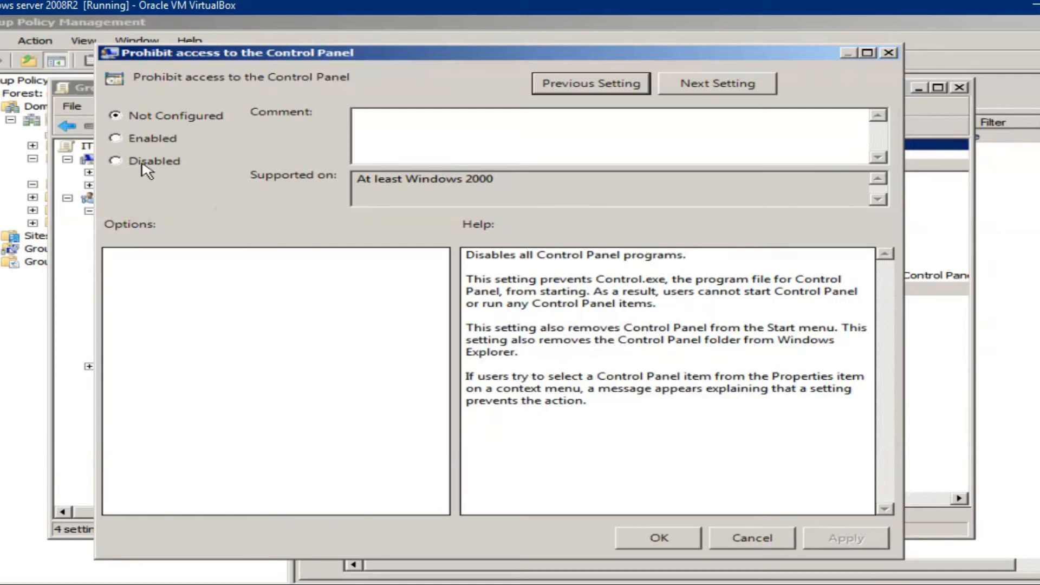
pyautogui.click(115, 139)
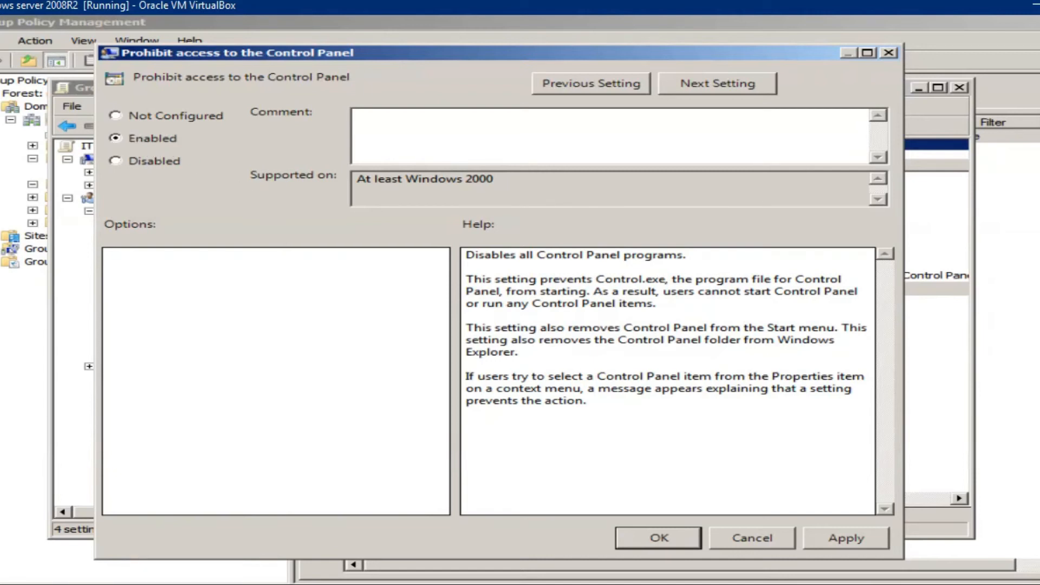
pyautogui.click(837, 543)
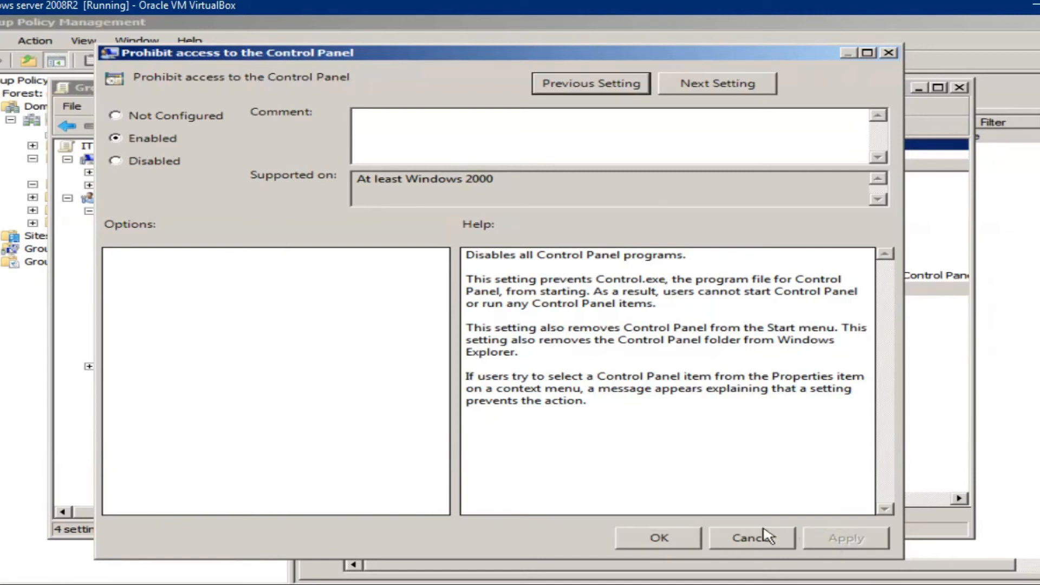
pyautogui.click(670, 541)
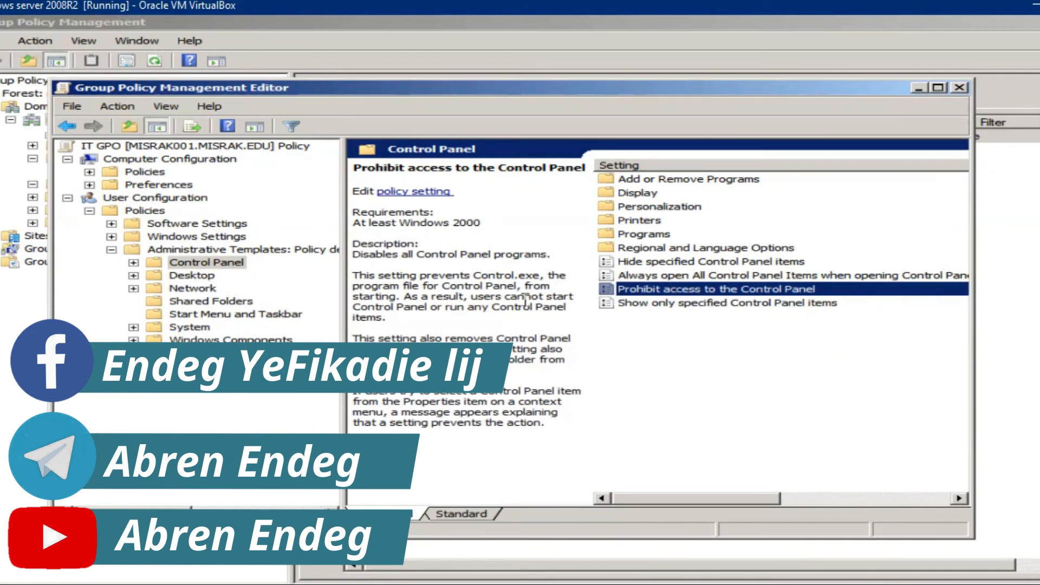
# Review the settings in the Desktop and Network administrative templates, and close the policy editor and Group Policy Management.
pyautogui.click(186, 278)
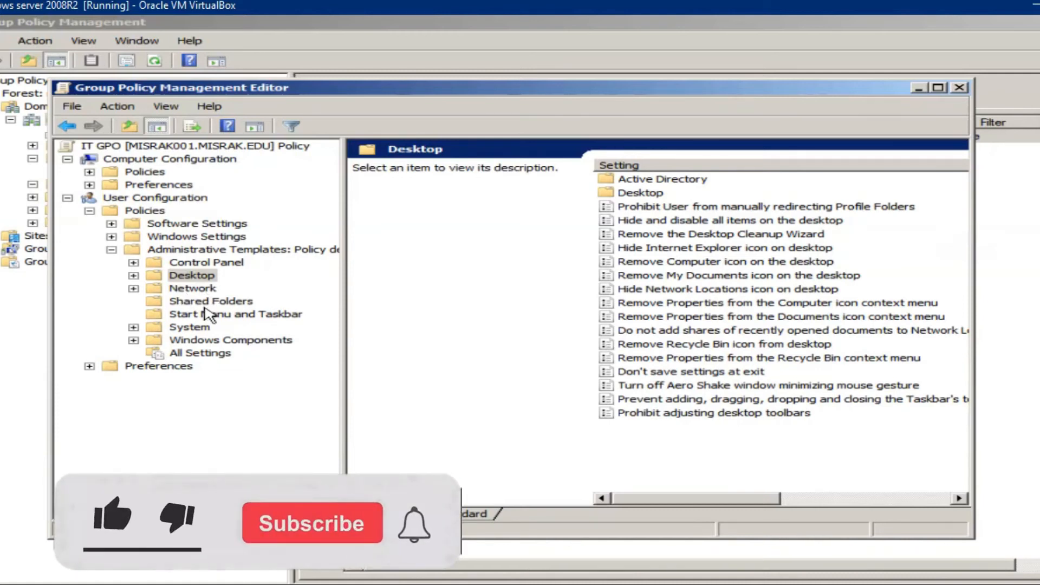
pyautogui.click(192, 288)
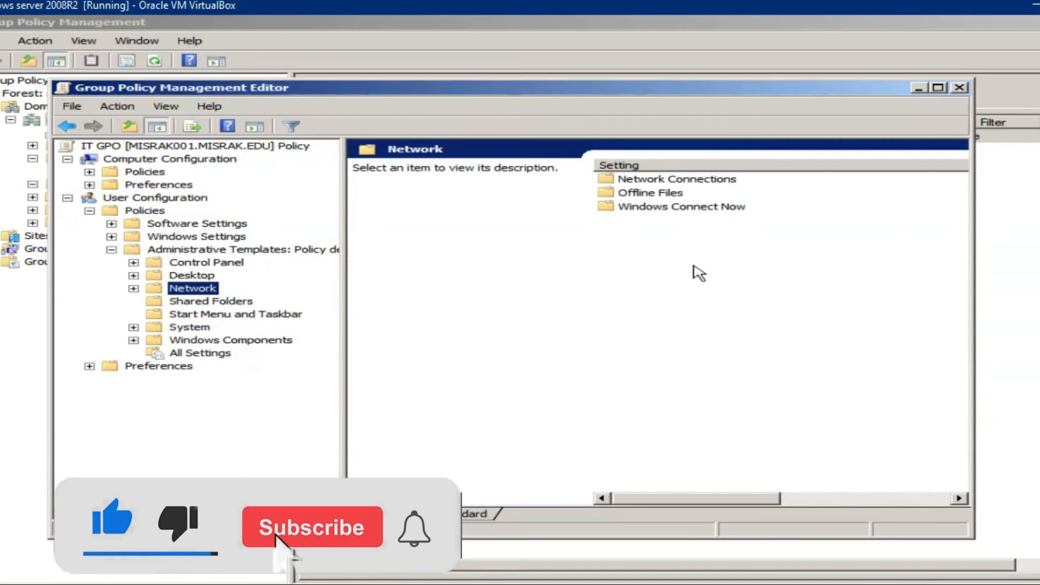
pyautogui.click(195, 276)
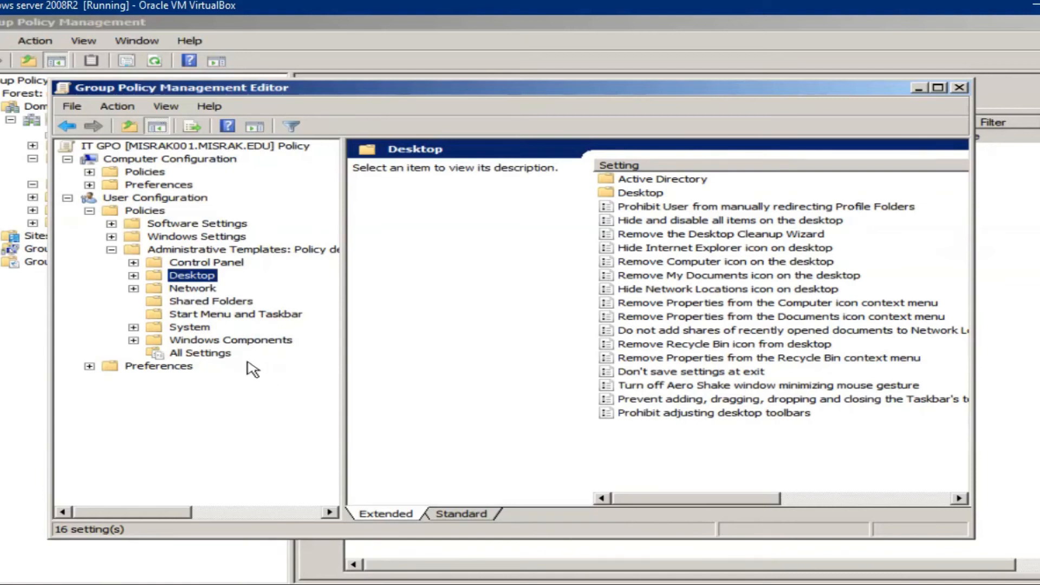
pyautogui.click(959, 87)
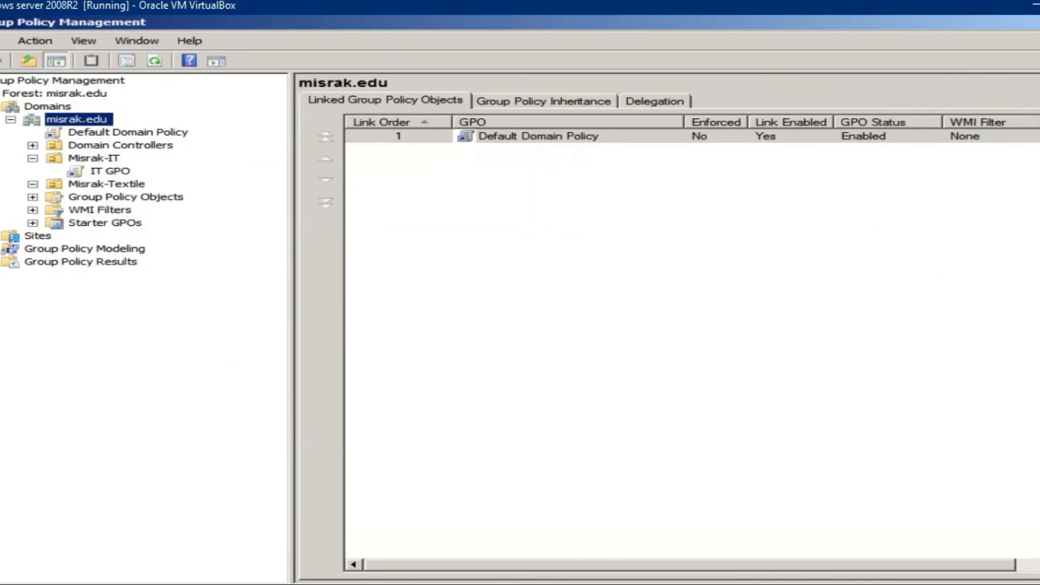
pyautogui.click(1026, 25)
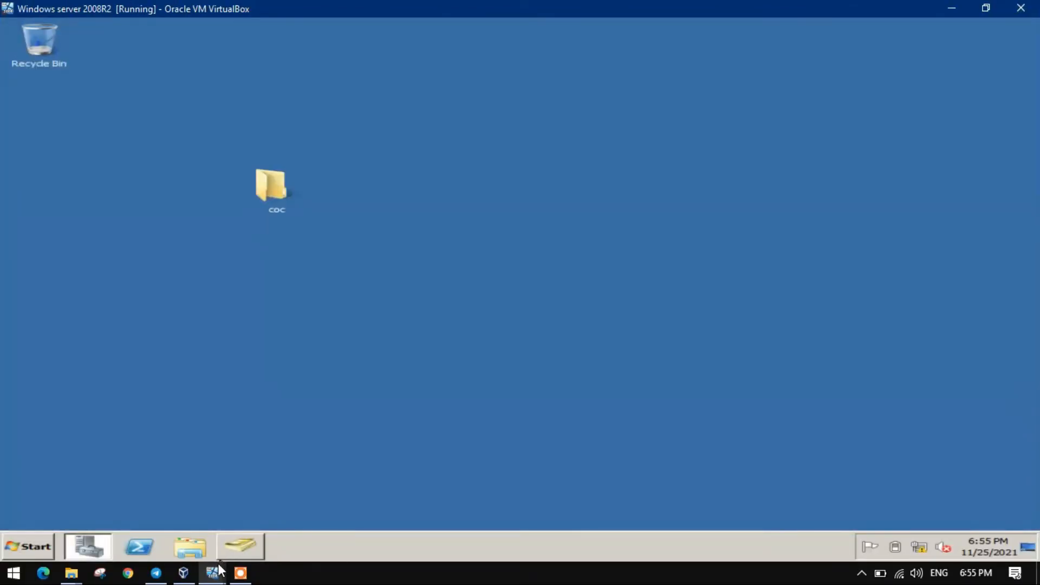
# Switch to Active Directory Users and Computers and check which accounts belong to the Misrak-IT organizational unit.
pyautogui.click(217, 573)
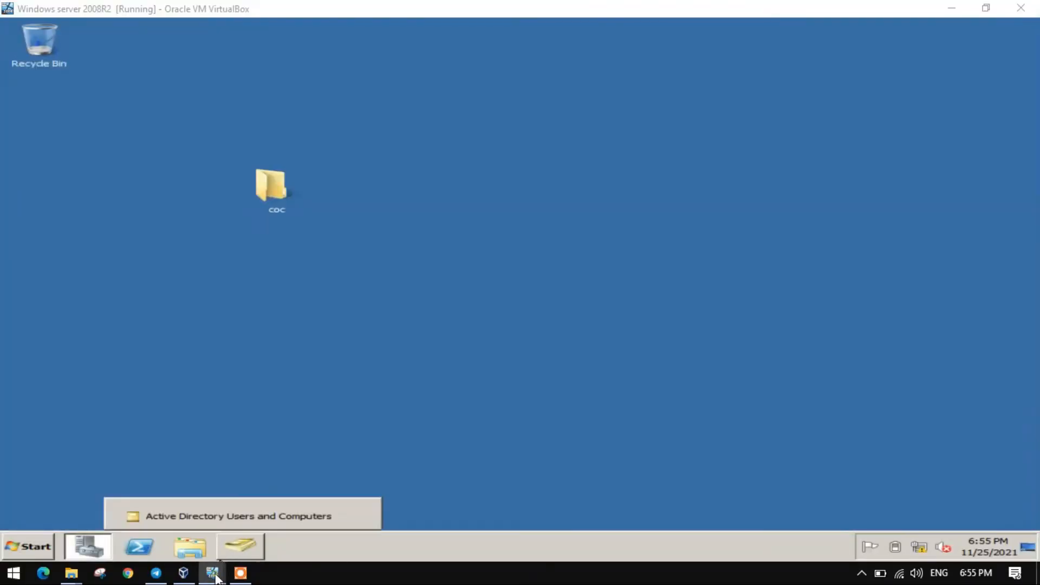
pyautogui.click(141, 525)
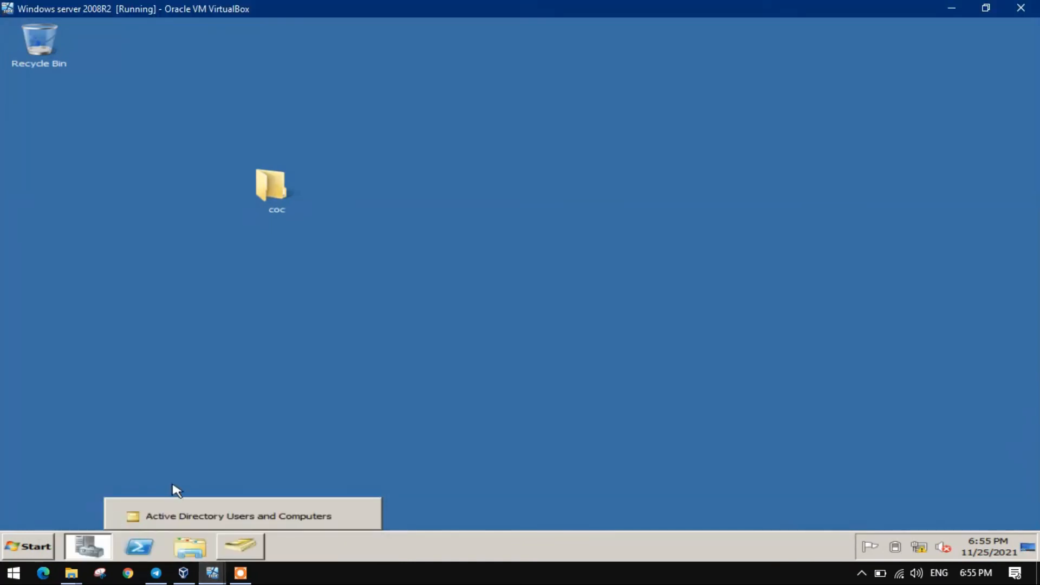
pyautogui.click(240, 548)
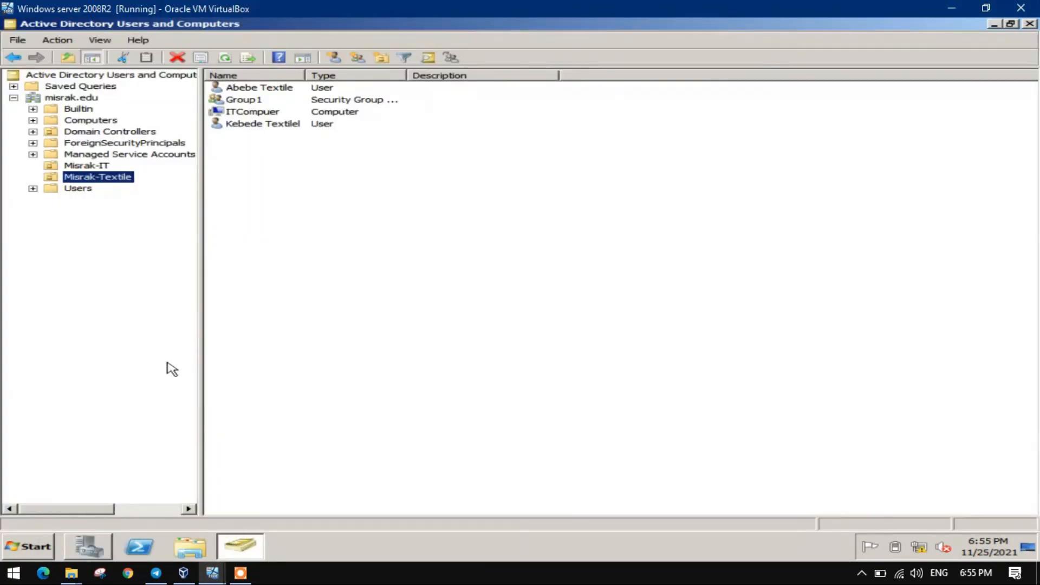
pyautogui.click(92, 167)
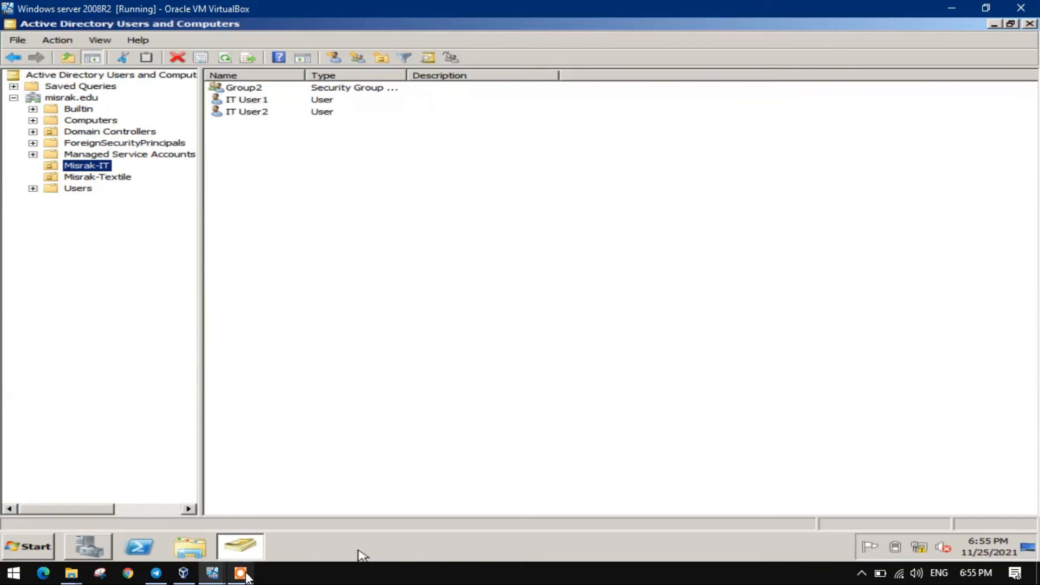
# Switch to the Windows 7 It virtual machine and check the signed-in user and whether Control Panel can be opened.
pyautogui.moveTo(214, 575)
pyautogui.click(294, 514)
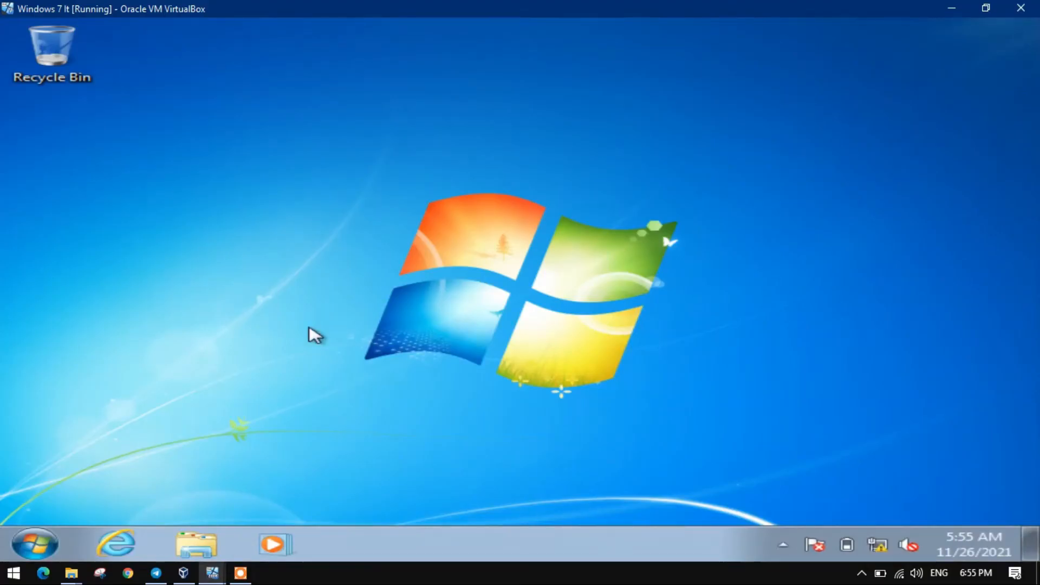
pyautogui.click(34, 571)
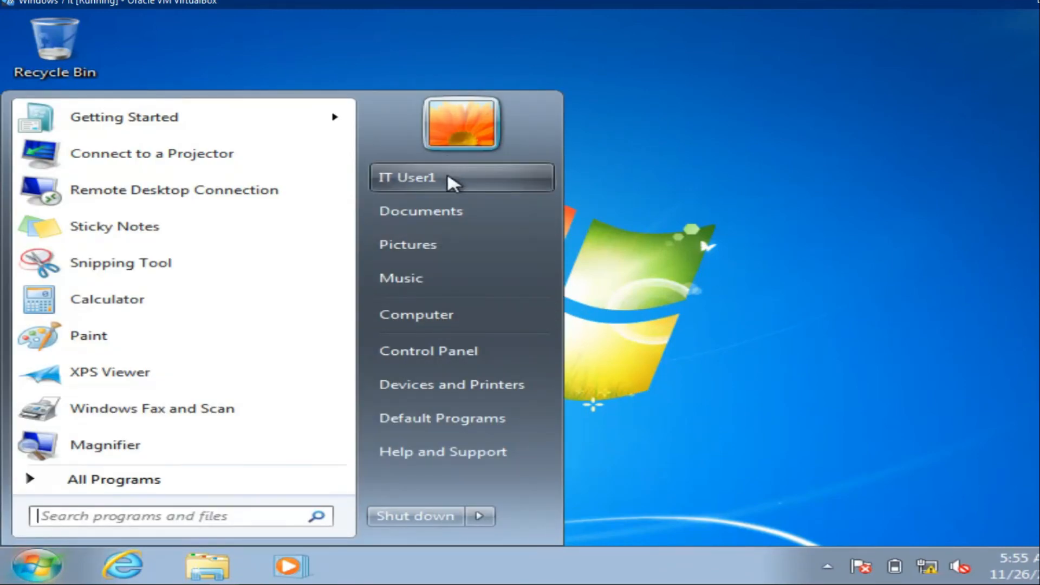
pyautogui.click(428, 355)
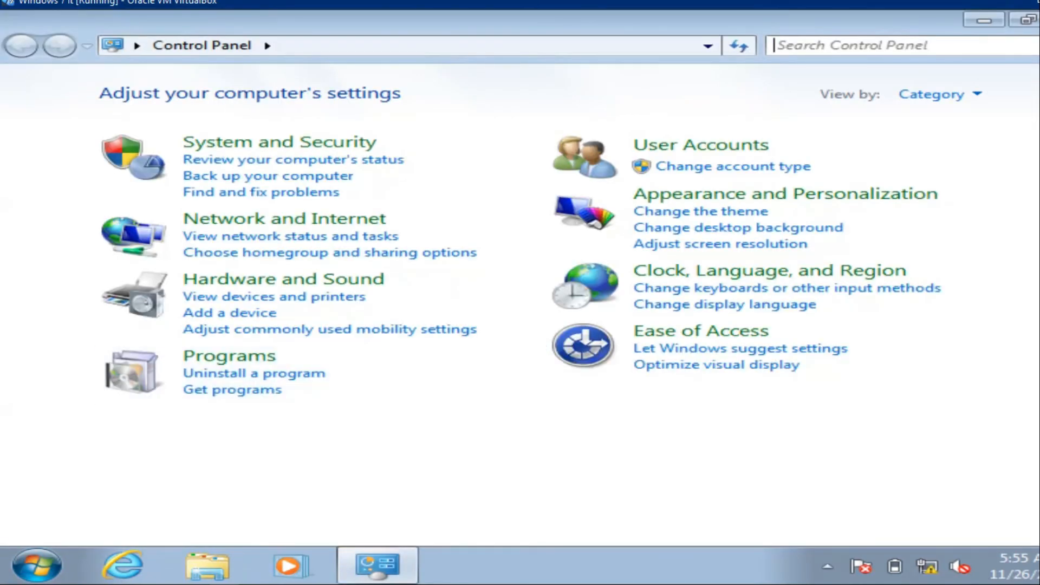
pyautogui.click(1039, 19)
pyautogui.click(22, 573)
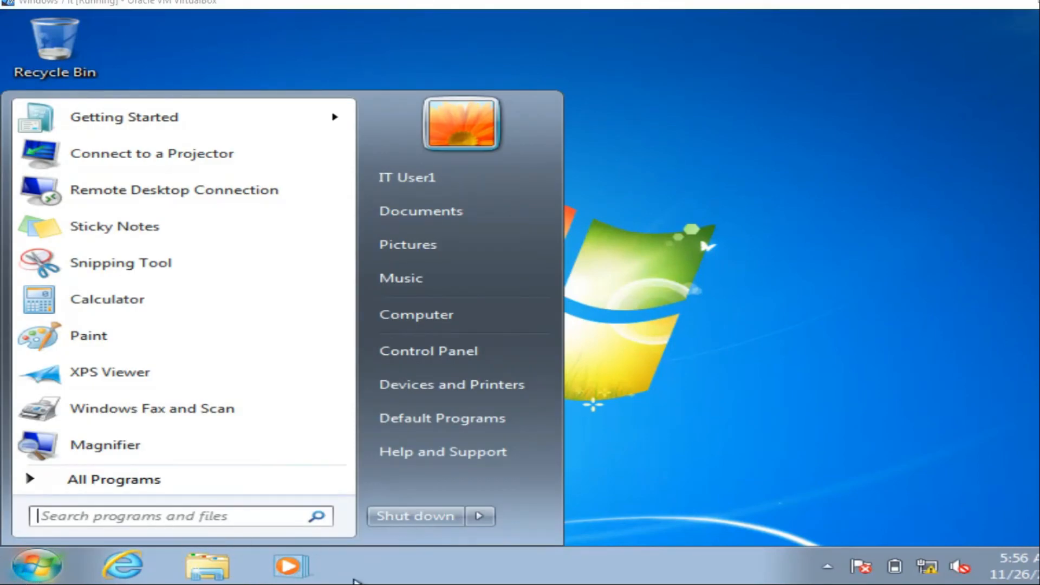
pyautogui.click(696, 364)
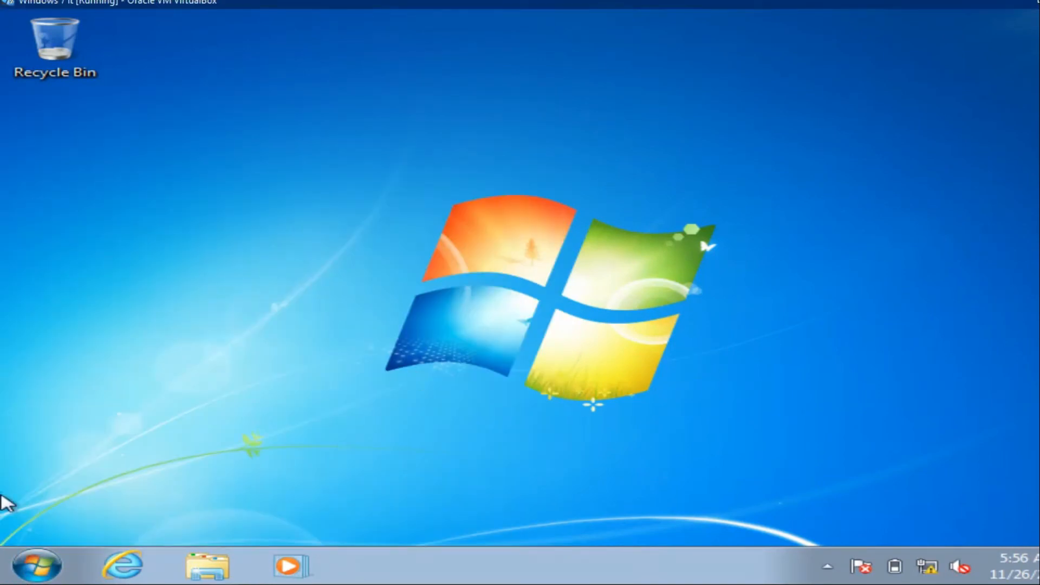
pyautogui.click(29, 567)
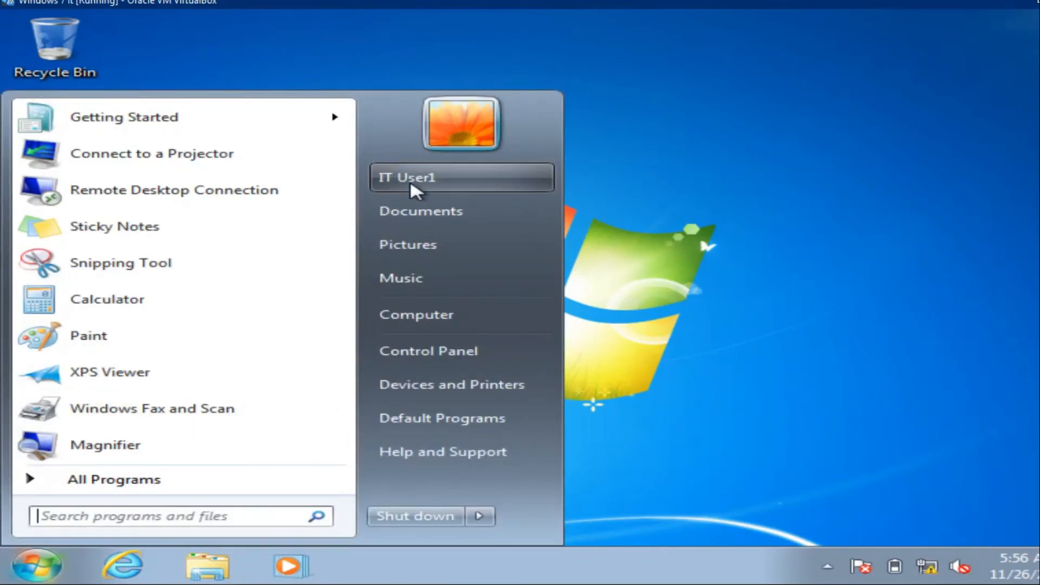
pyautogui.click(708, 302)
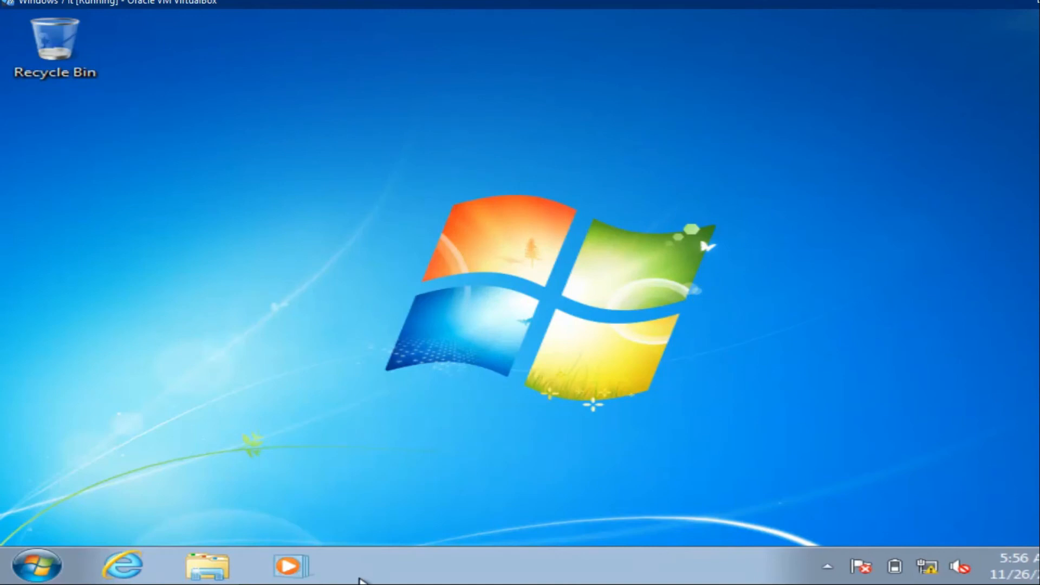
# Restart the Windows 7 client machine.
pyautogui.click(34, 564)
pyautogui.moveTo(480, 522)
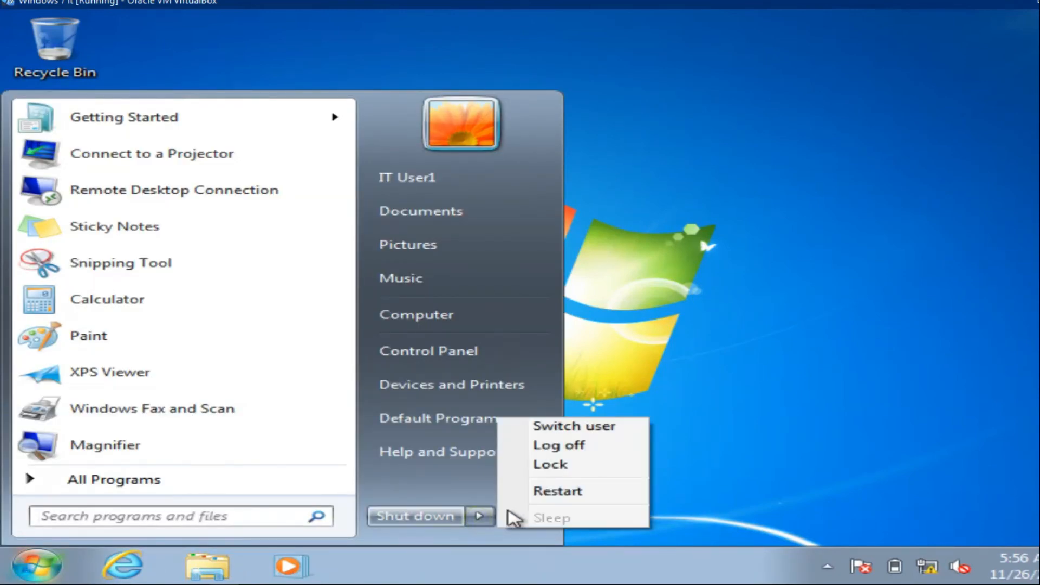
pyautogui.click(547, 491)
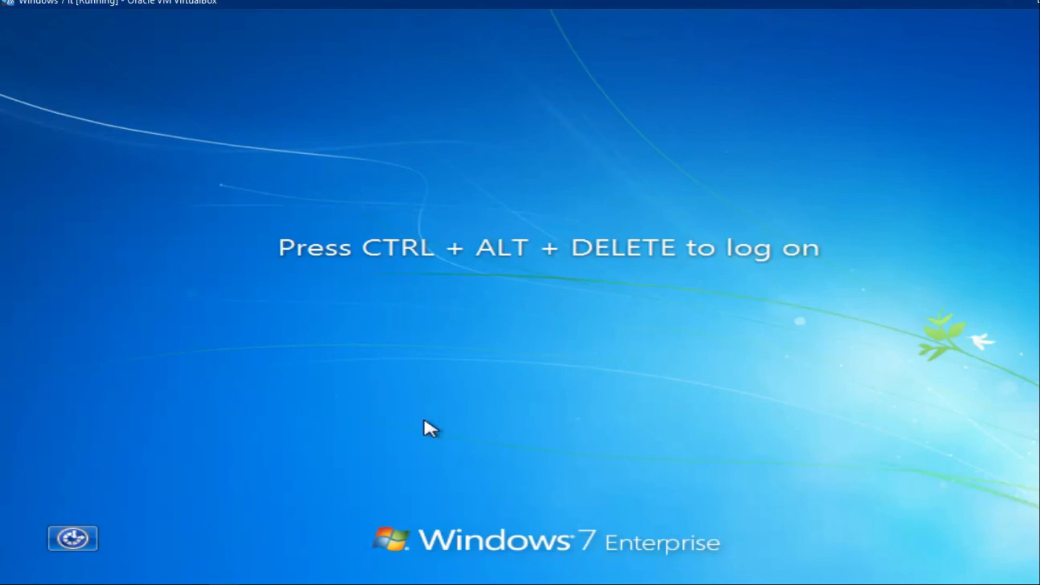
# Log on to the Windows 7 client as MISRAK\ITUser1 by entering the account password.
pyautogui.hotkey('ctrl', 'alt', 'Delete')
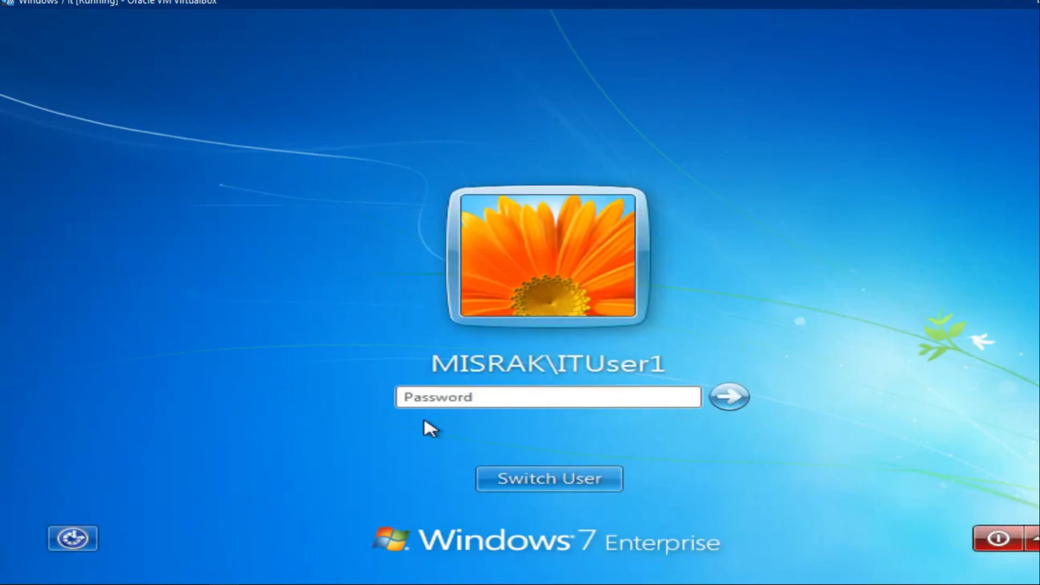
pyautogui.write('••')
pyautogui.press('Return')
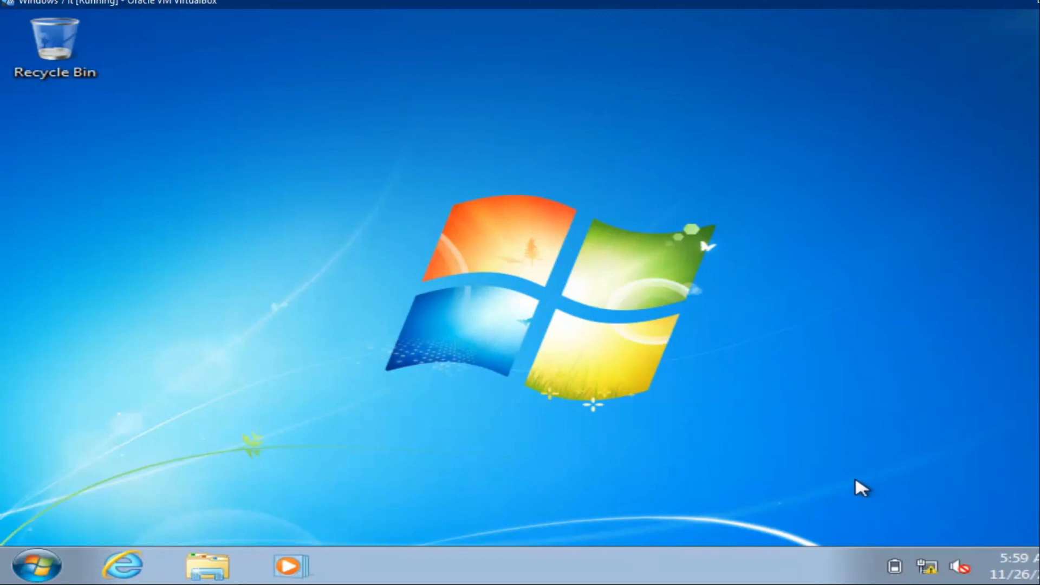
# Check the Start menu for a Control Panel entry, search it for "contr", and close the menu.
pyautogui.click(4, 562)
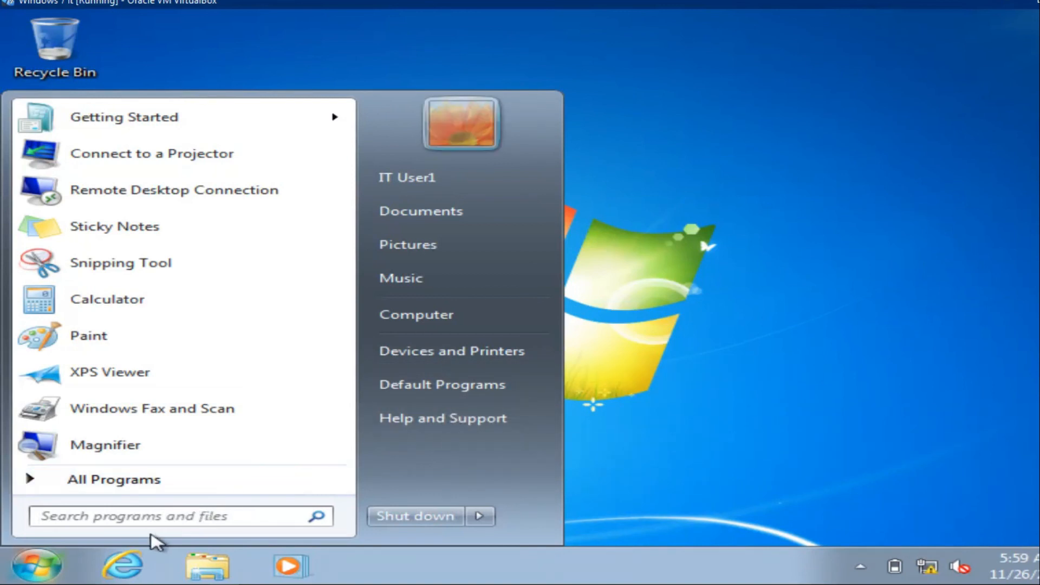
pyautogui.click(142, 520)
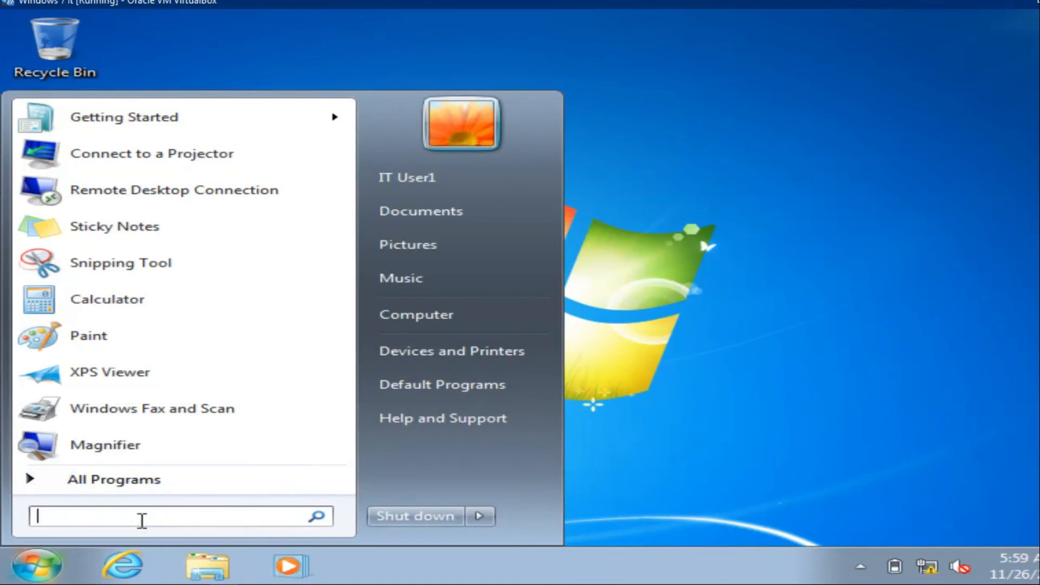
pyautogui.write('contr')
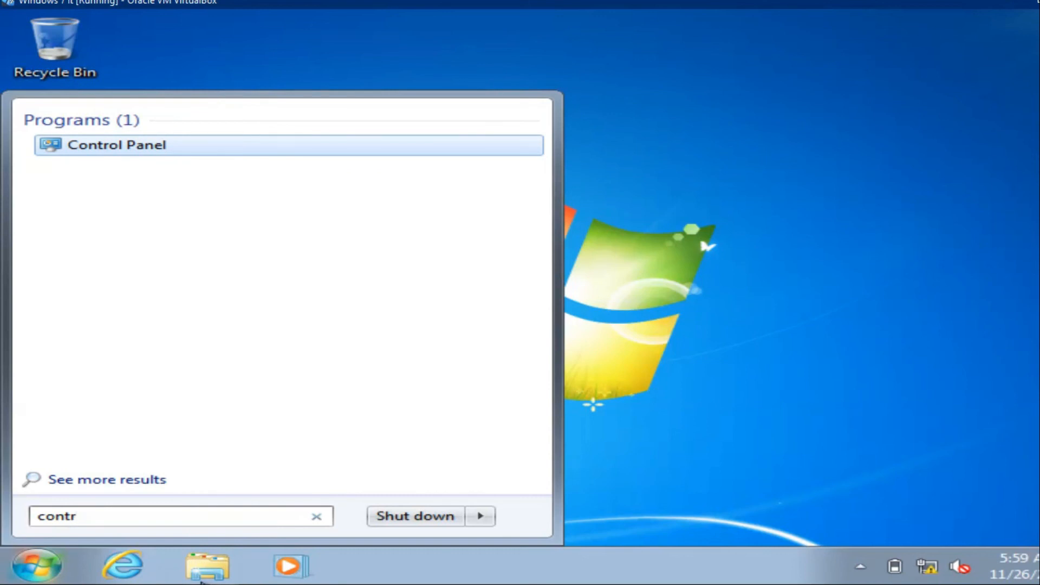
pyautogui.moveTo(200, 582)
pyautogui.click(873, 408)
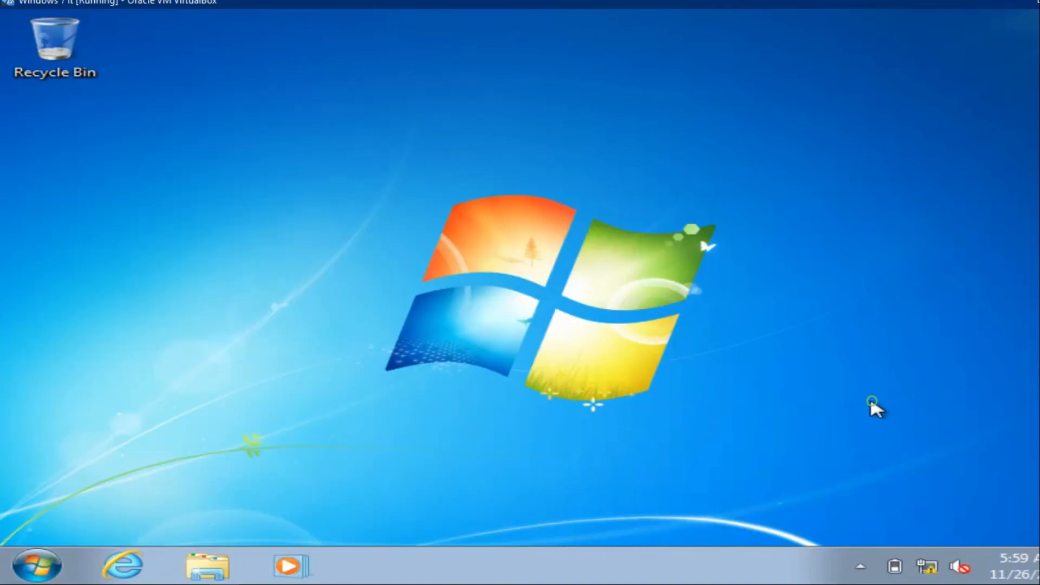
# Search for "contr", try to open Control Panel from the results, and dismiss the resulting dialogs.
pyautogui.click(11, 563)
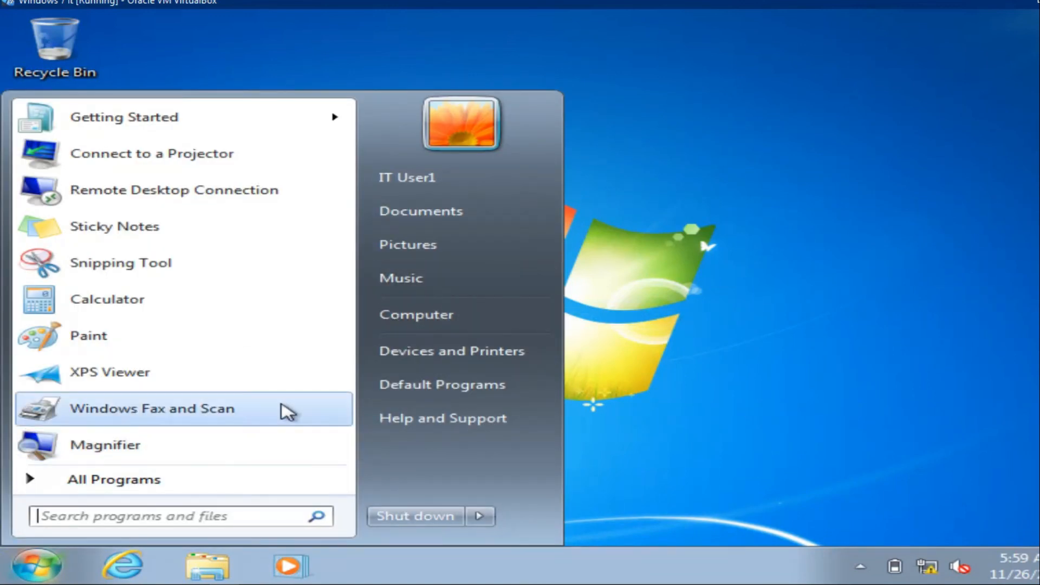
pyautogui.click(139, 522)
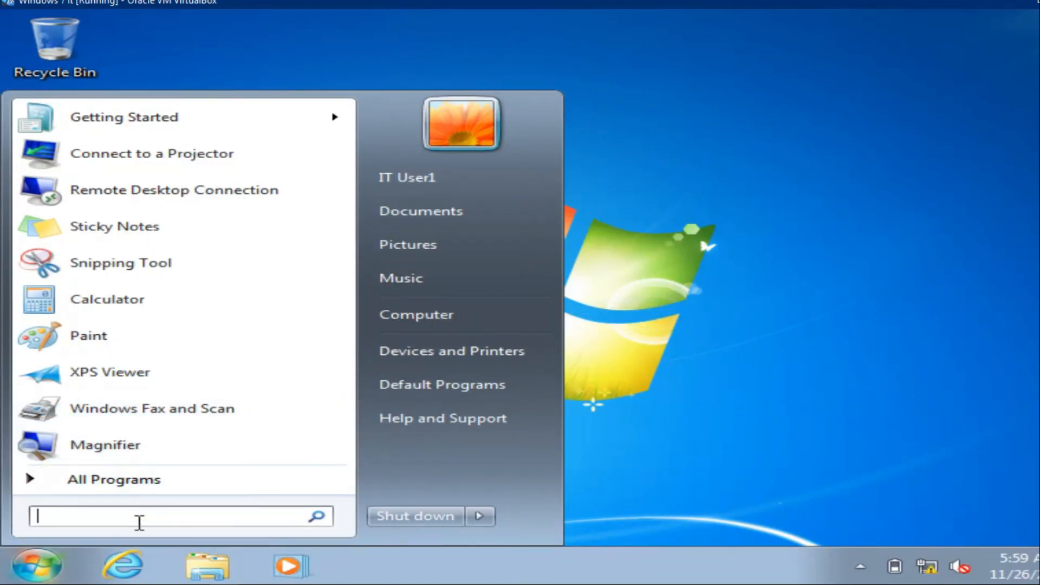
pyautogui.write('contr')
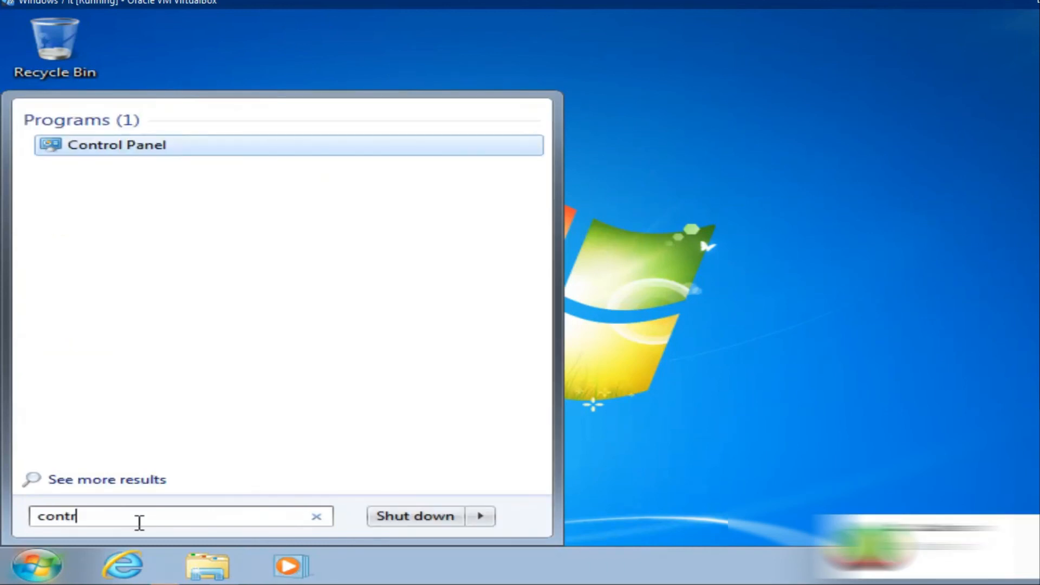
pyautogui.click(122, 154)
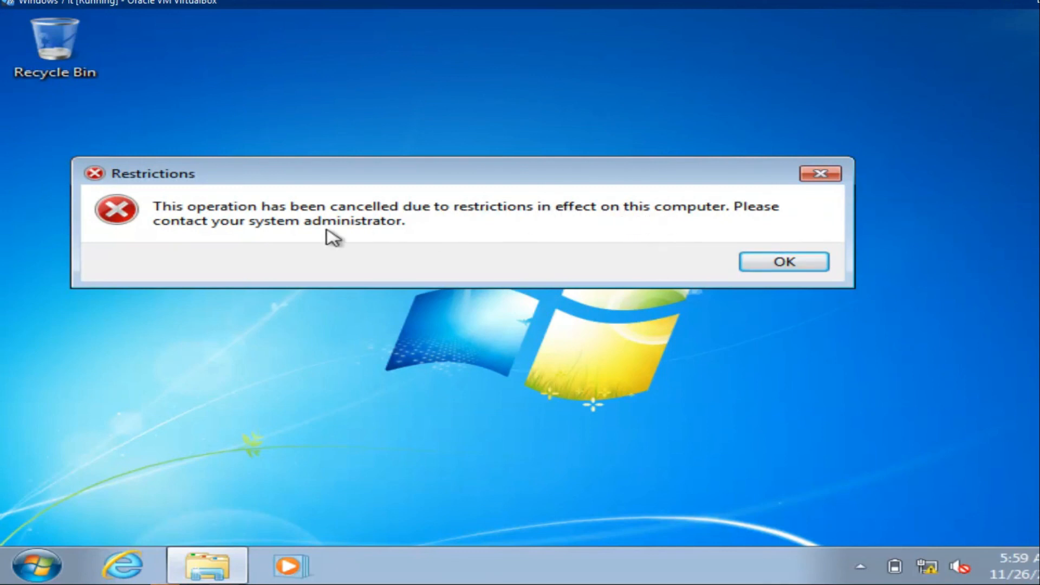
pyautogui.moveTo(386, 165); pyautogui.dragTo(459, 184)
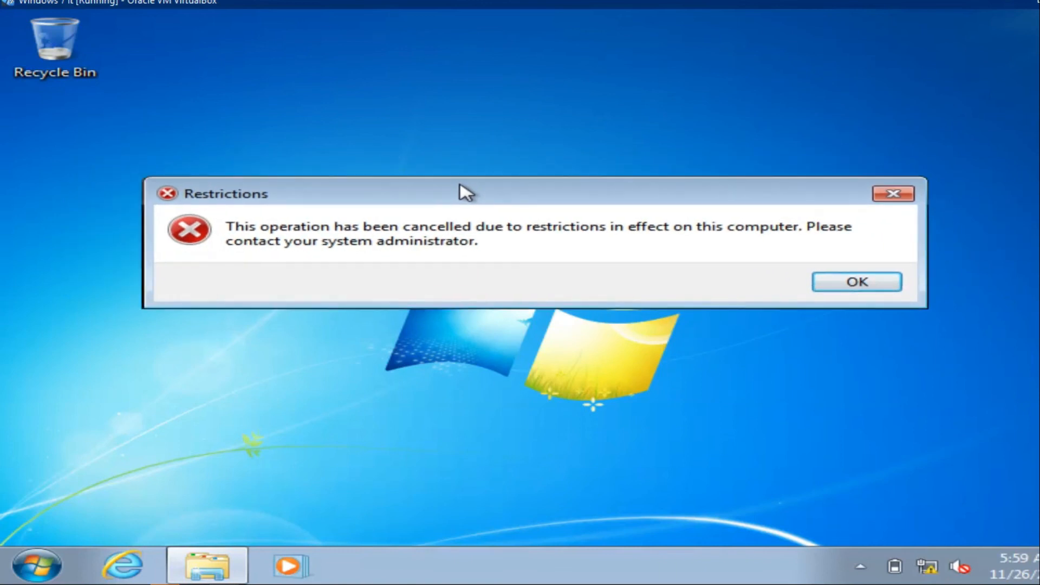
pyautogui.click(838, 286)
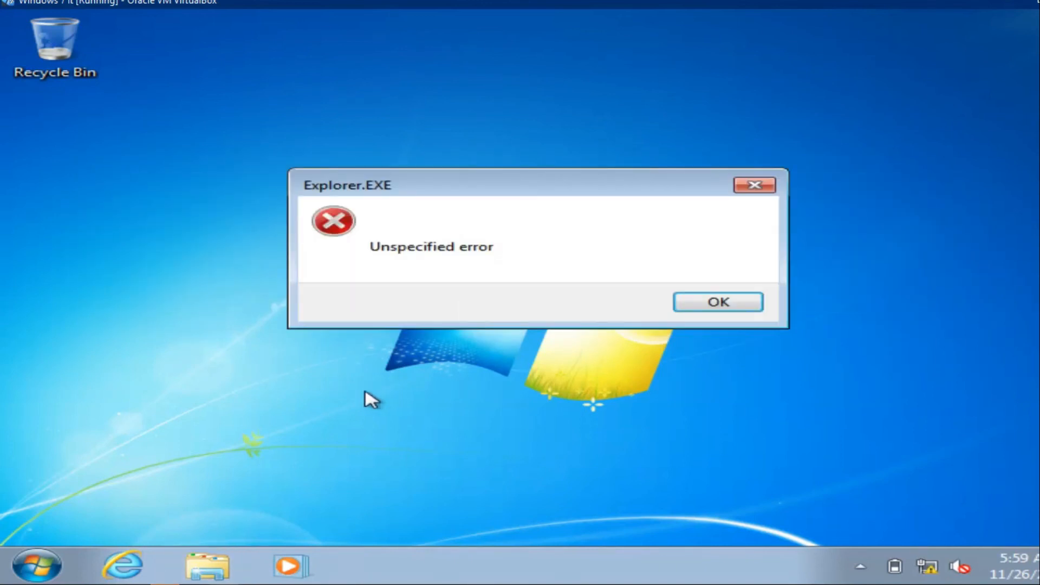
pyautogui.click(693, 302)
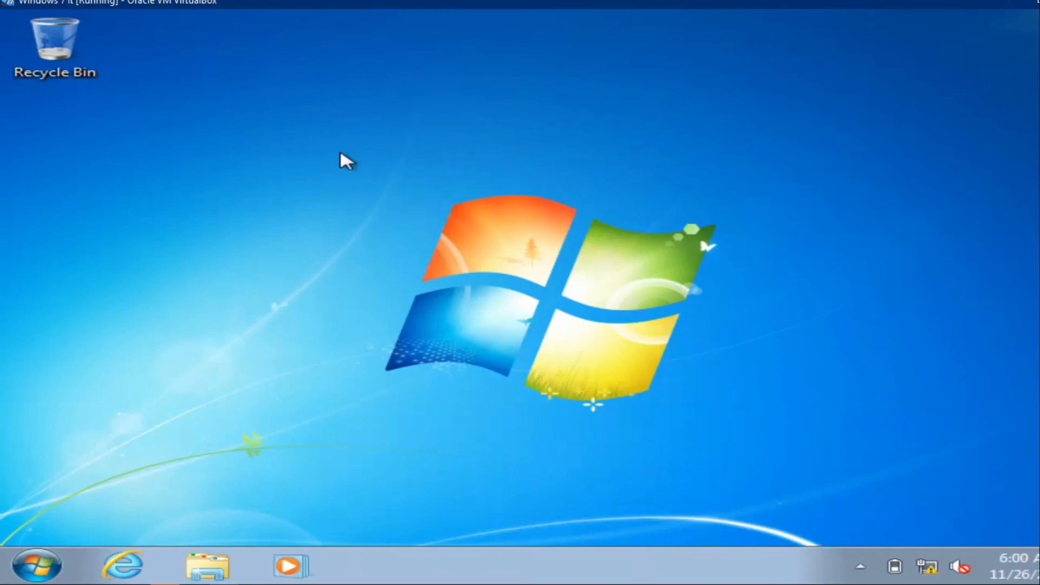